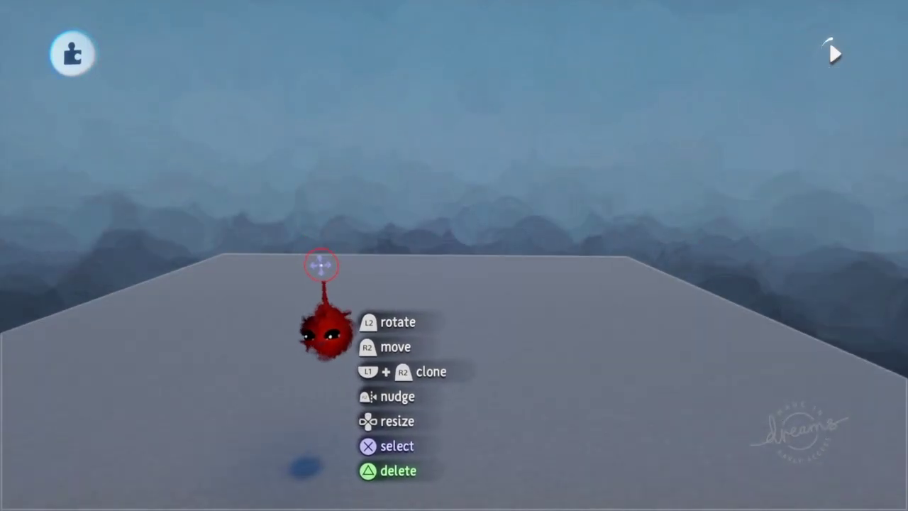
Step: Tilt the view to look across the empty grey platform
mouse_move(309, 305)
middle_down()
mouse_move(334, 356)
mouse_move(411, 365)
mouse_move(364, 356)
mouse_move(345, 416)
mouse_move(354, 419)
mouse_move(318, 318)
mouse_move(894, 172)
mouse_move(811, 344)
middle_up()
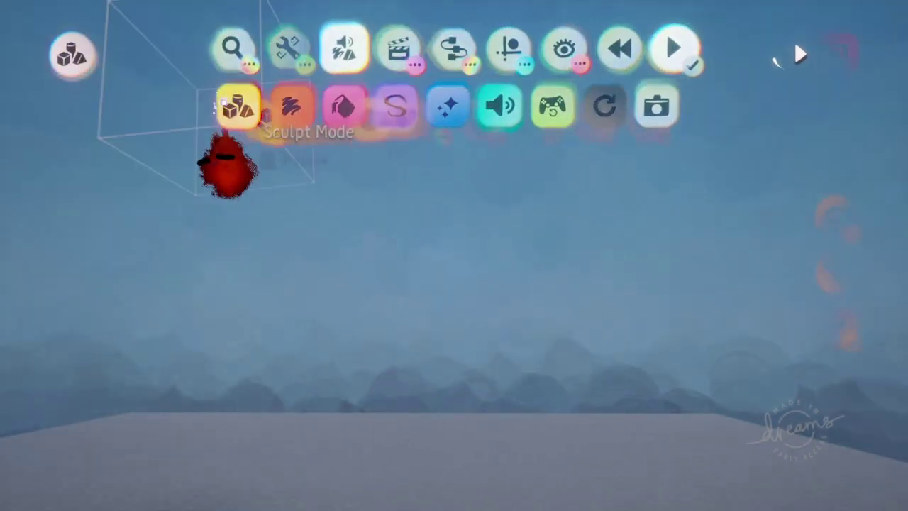
Step: Stamp a sphere into the middle of the view in Sculpt Mode
click(232, 108)
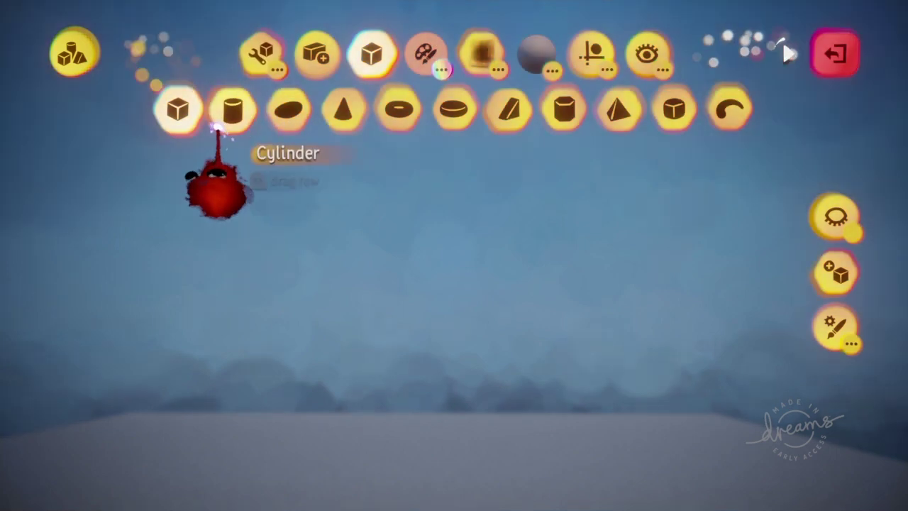
click(288, 112)
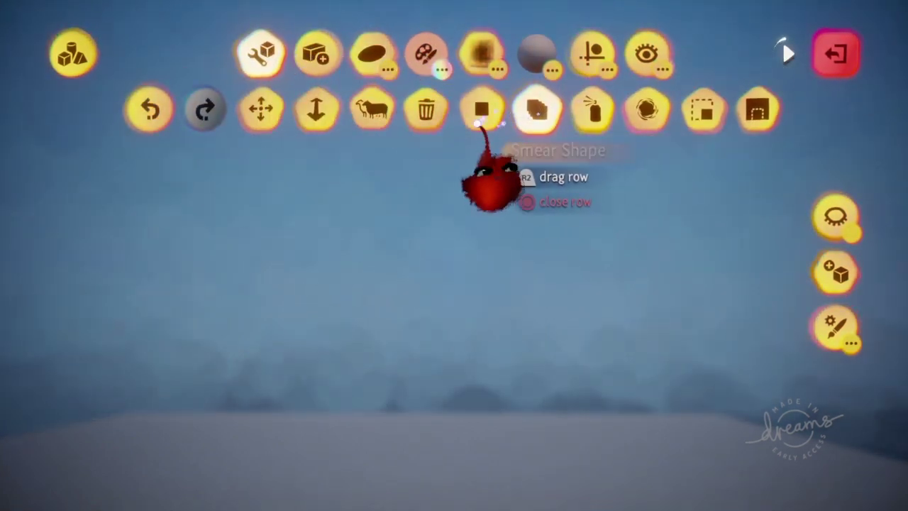
click(481, 109)
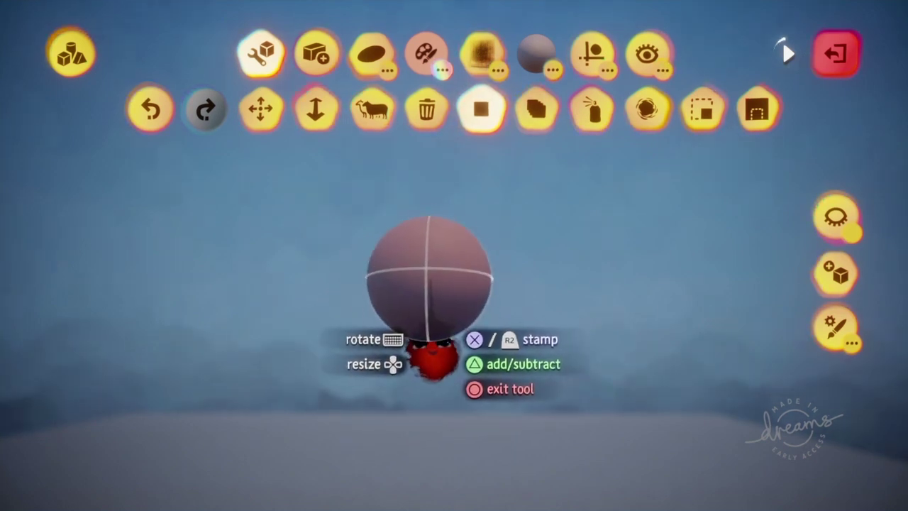
click(434, 348)
key(Escape)
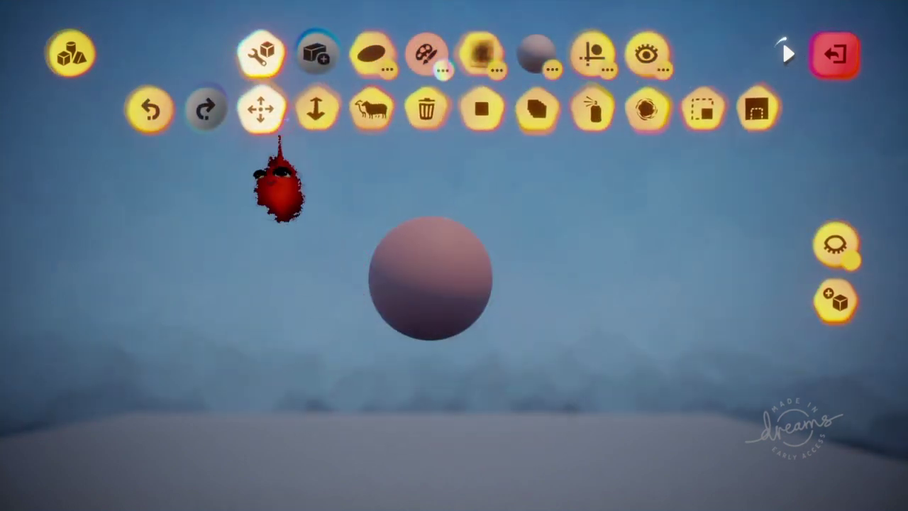
Step: Stamp a cube beneath the sphere so it blends in like a neck
click(368, 55)
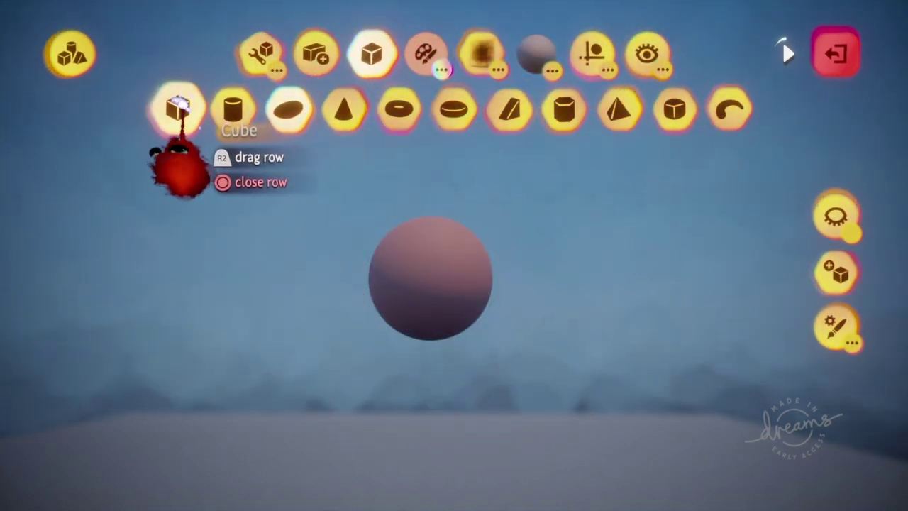
click(178, 108)
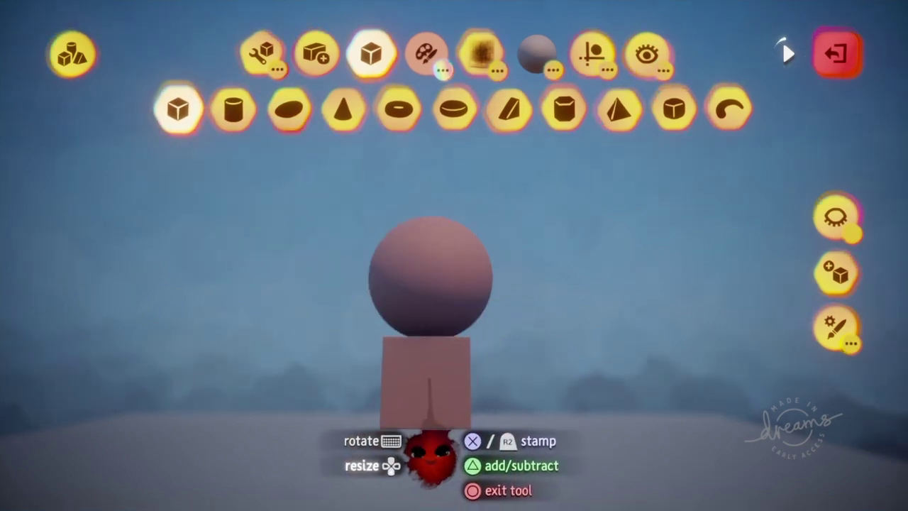
click(426, 429)
key(Escape)
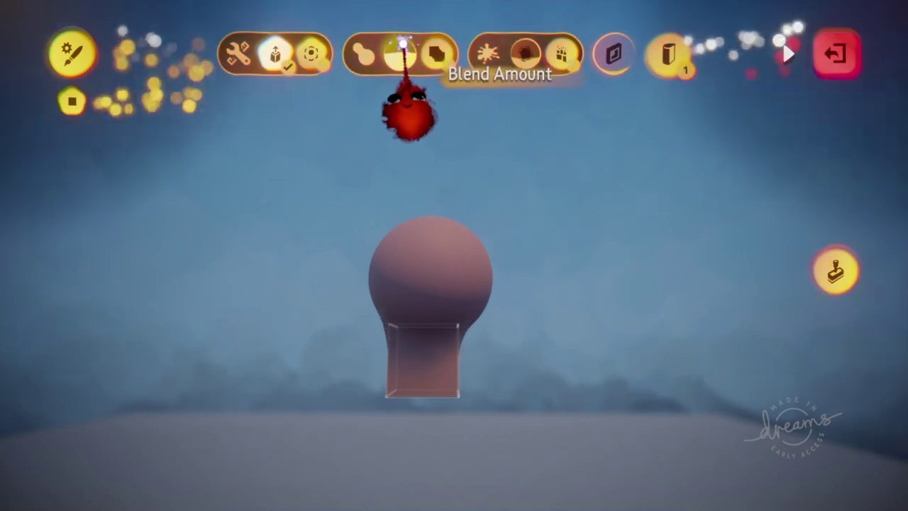
key(Escape)
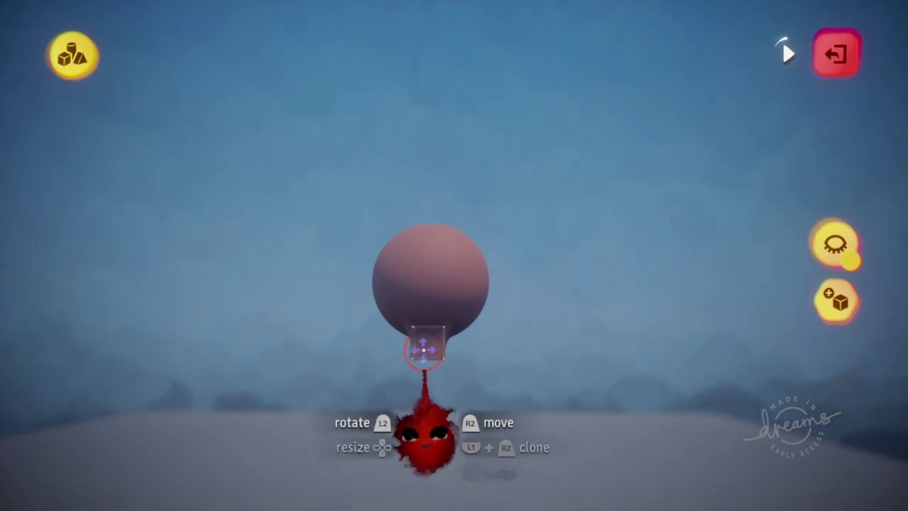
Step: Reshape the neck block and stamp a sphere below it as a rounded jaw
drag(425, 434, 430, 441)
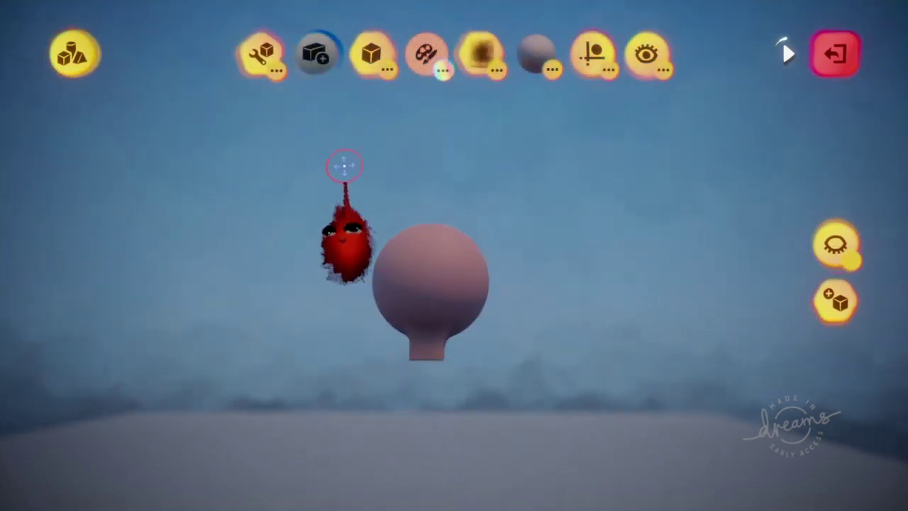
click(371, 54)
click(287, 108)
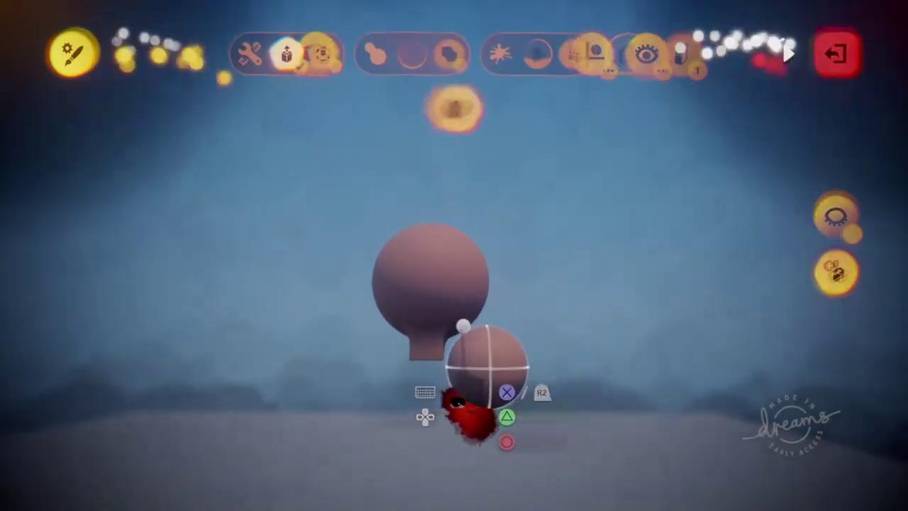
click(486, 366)
key(Escape)
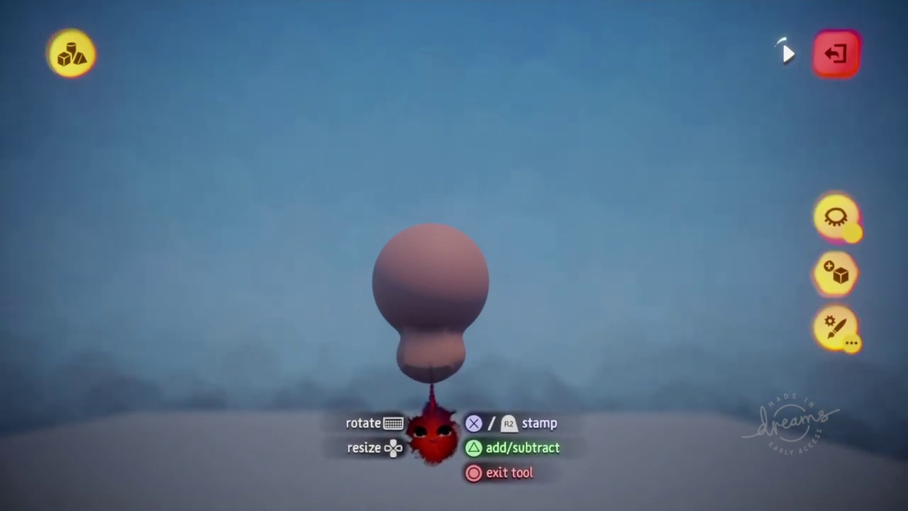
key(Escape)
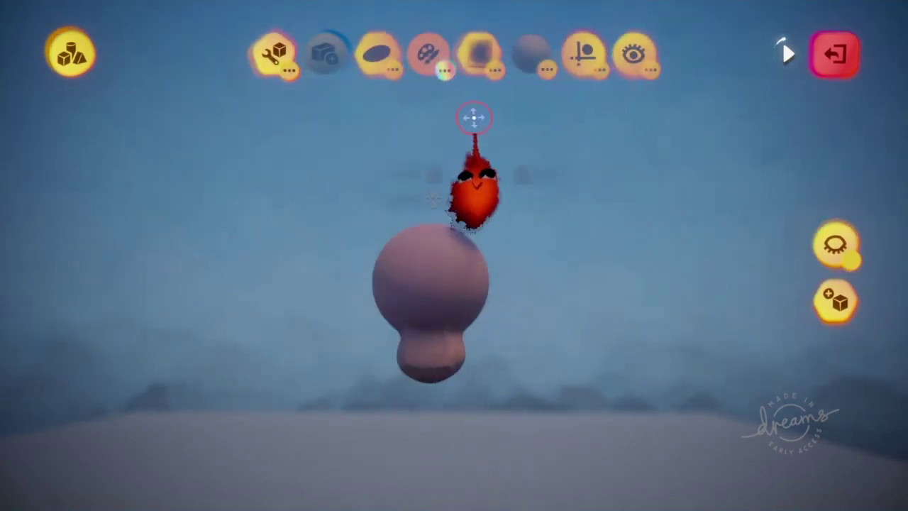
Step: With Mirror on, carve two symmetrical eye sockets using subtractive sphere stamps
click(591, 54)
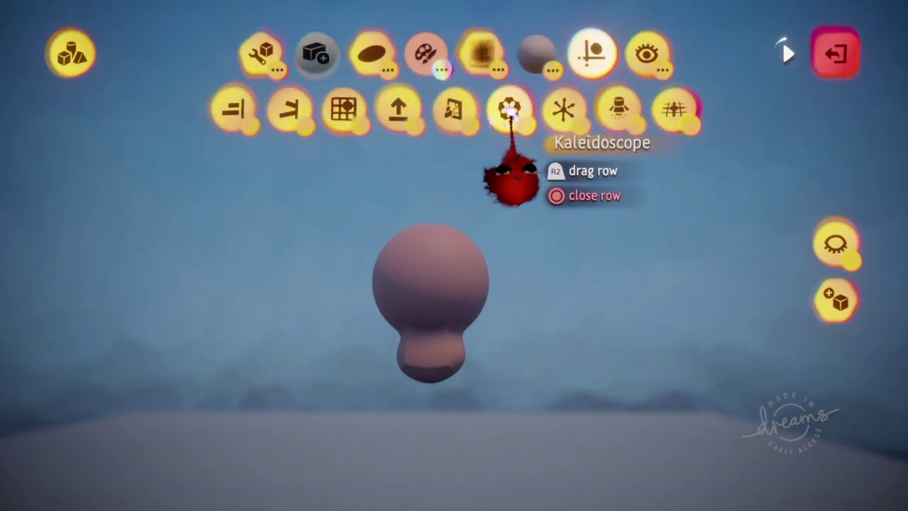
click(452, 109)
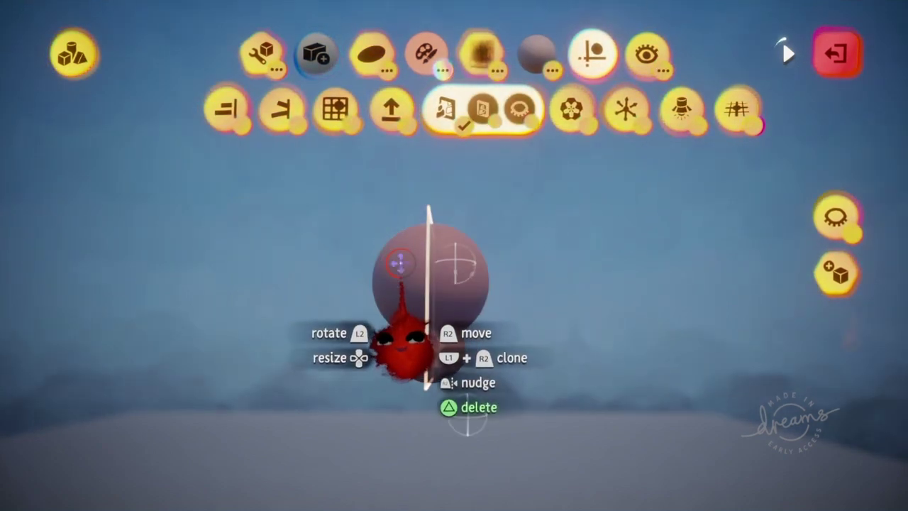
key(triangle)
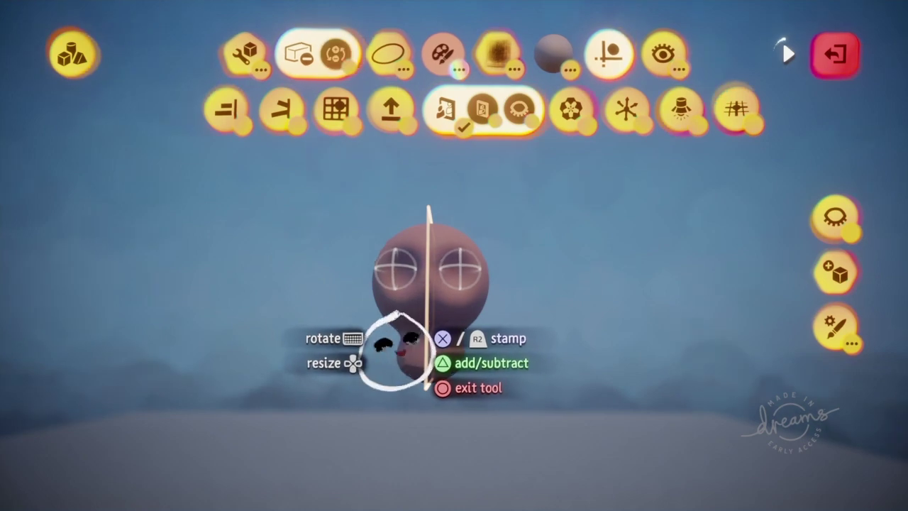
key(Escape)
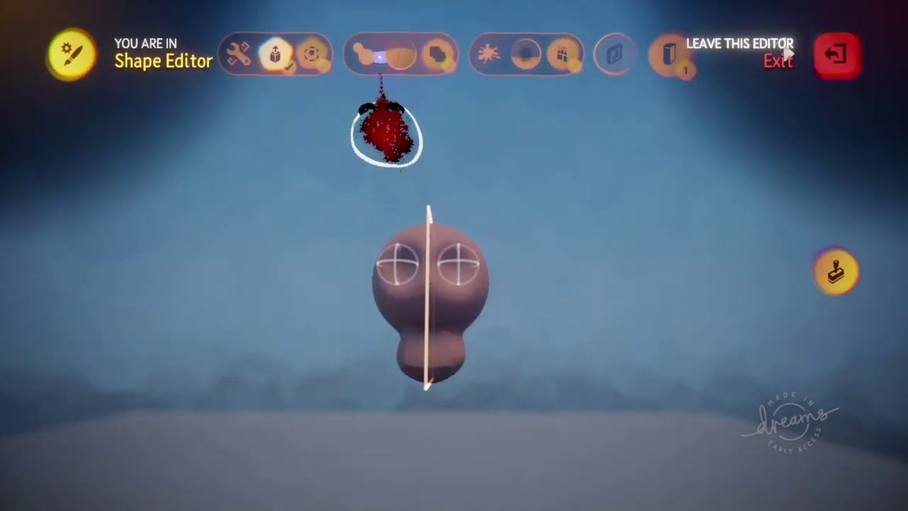
key(Escape)
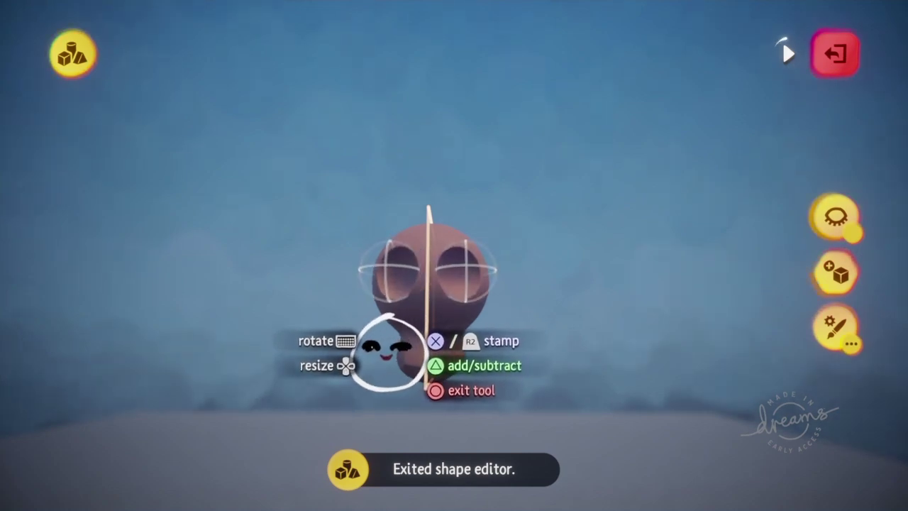
key(Escape)
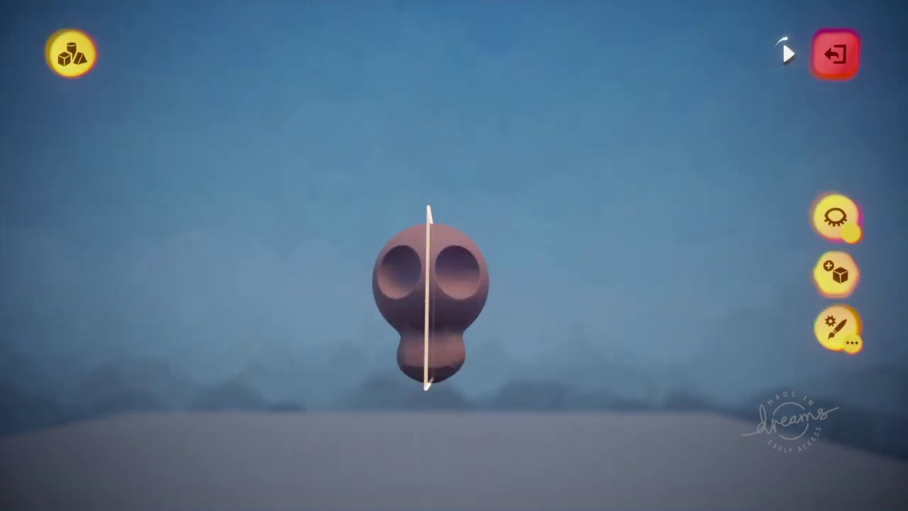
Step: Resume sculpting the skull, add mirrored sphere ears on both sides, then exit
key(Escape)
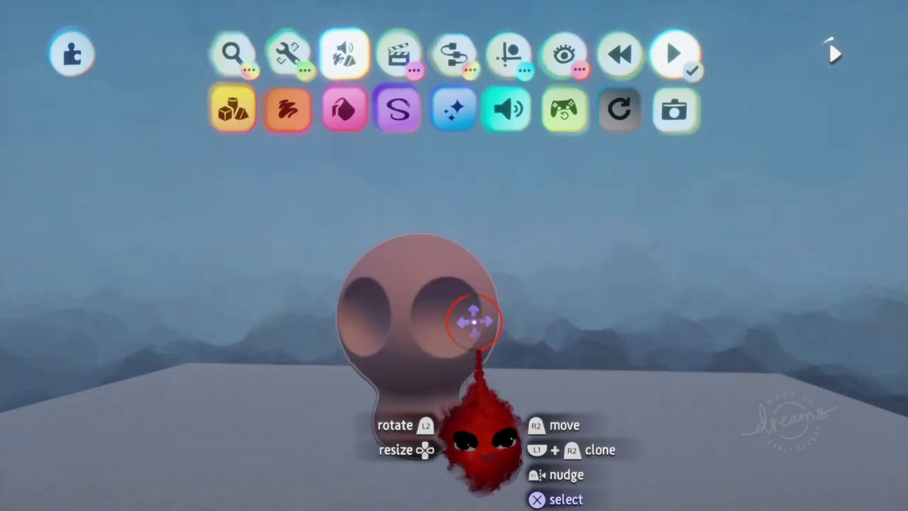
click(489, 315)
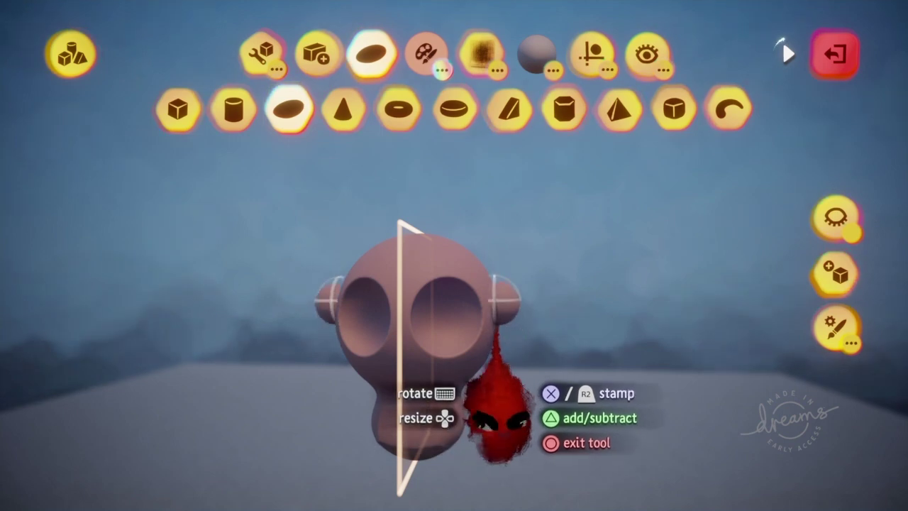
key(Escape)
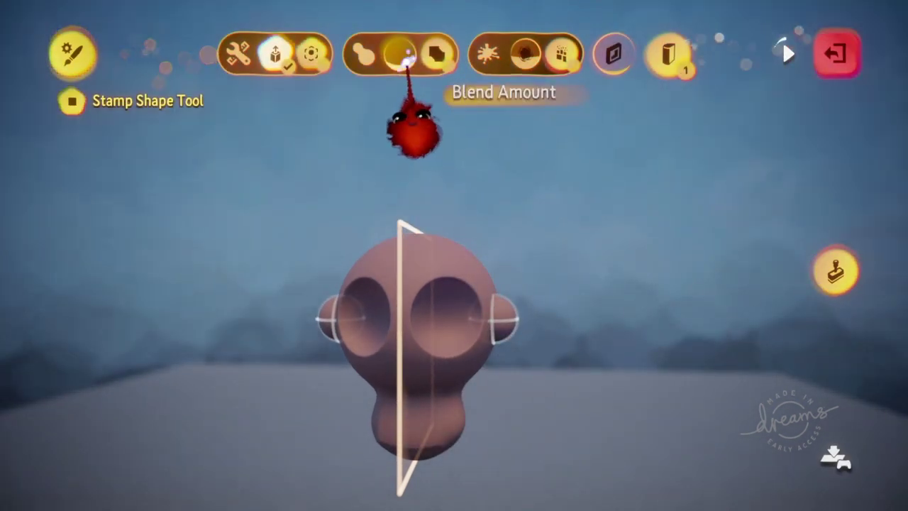
key(Escape)
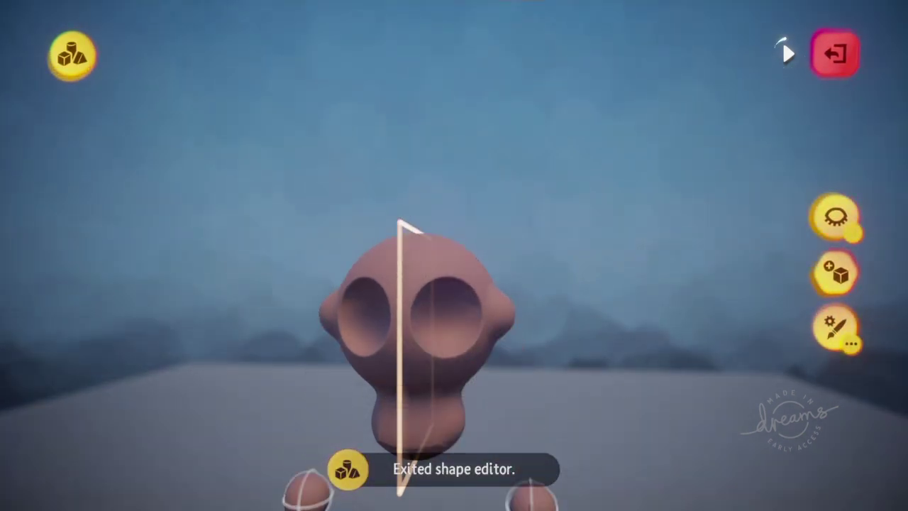
key(Escape)
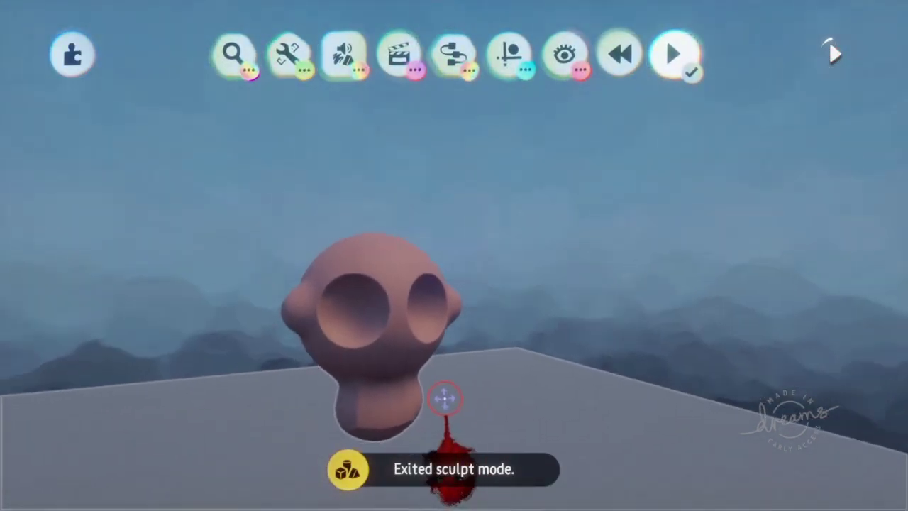
Step: Start a new sculpt beside the head with Sphere as the shape
middle_drag(469, 458, 441, 349)
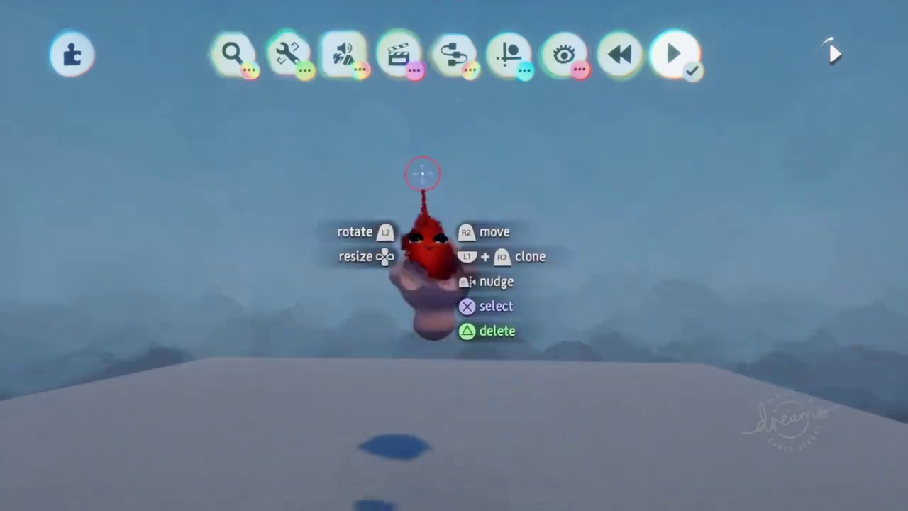
click(344, 56)
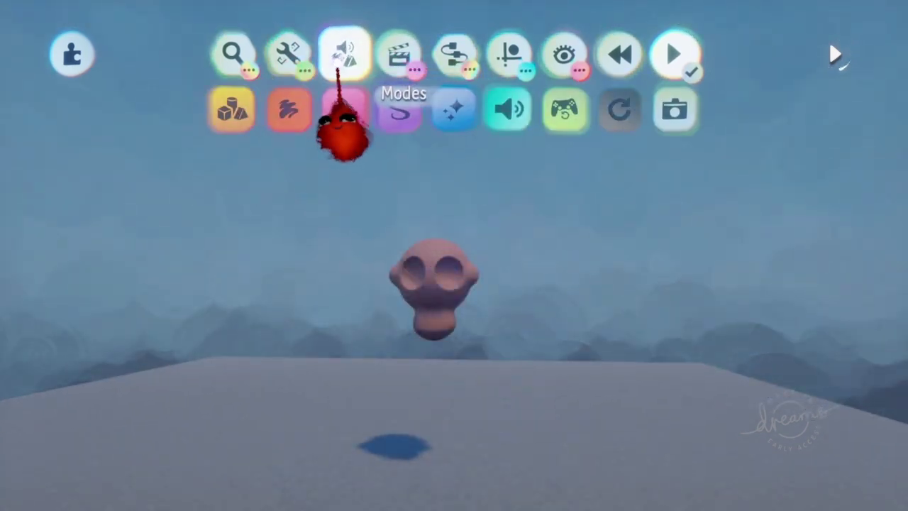
click(231, 108)
click(287, 110)
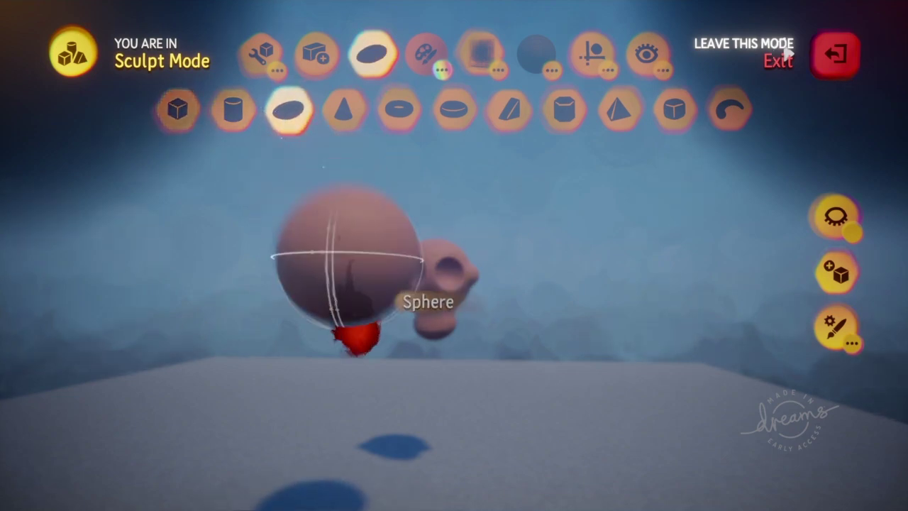
Step: Stamp a mirrored sphere with the Mirror guide enabled, then finish editing the shape
click(260, 57)
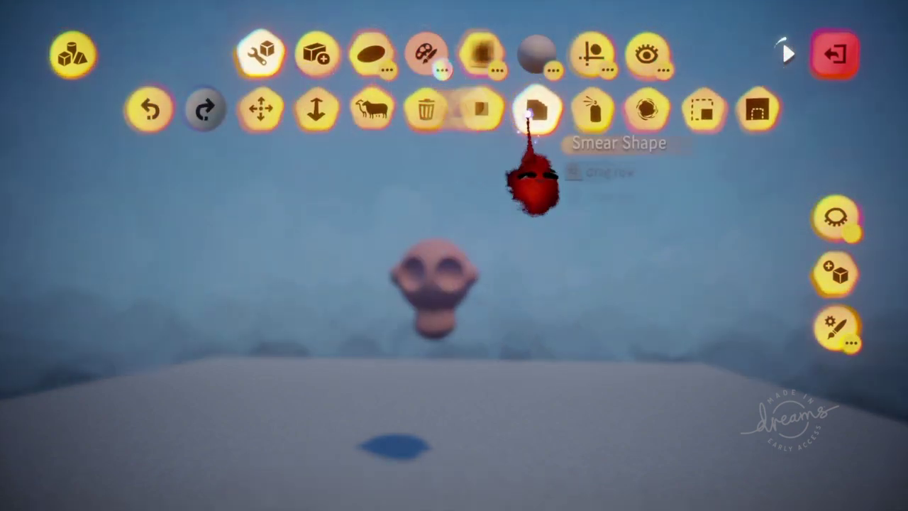
click(482, 108)
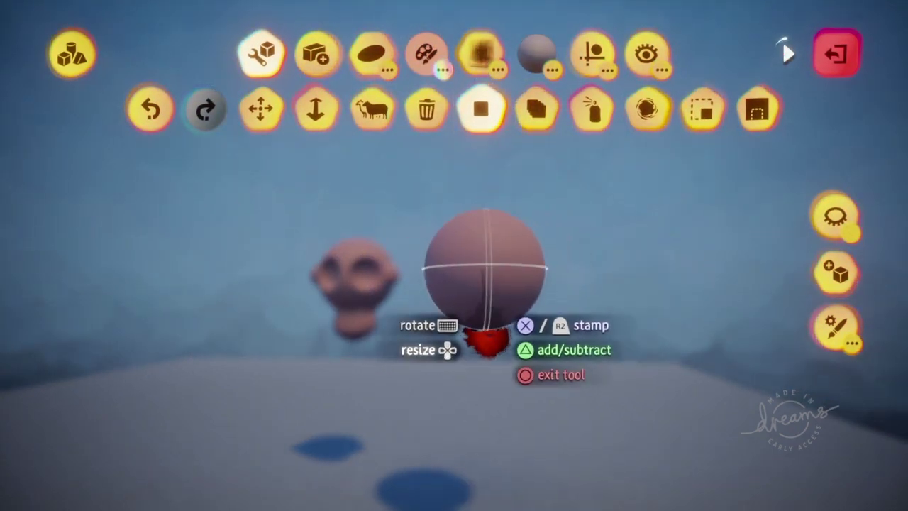
click(591, 57)
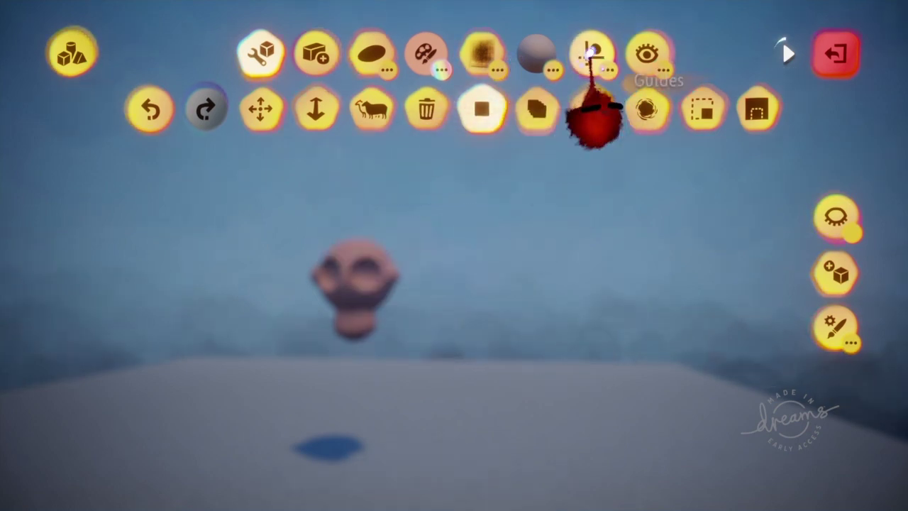
click(446, 114)
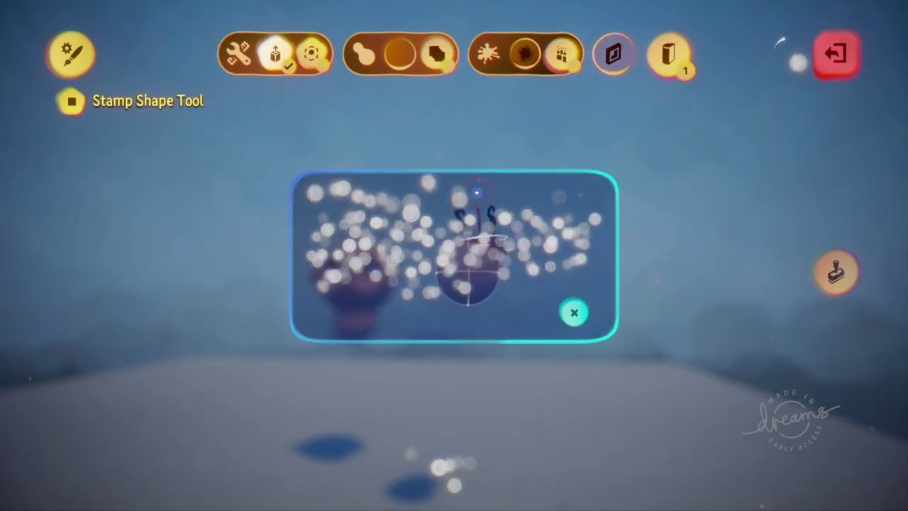
key(Escape)
key(Escape)
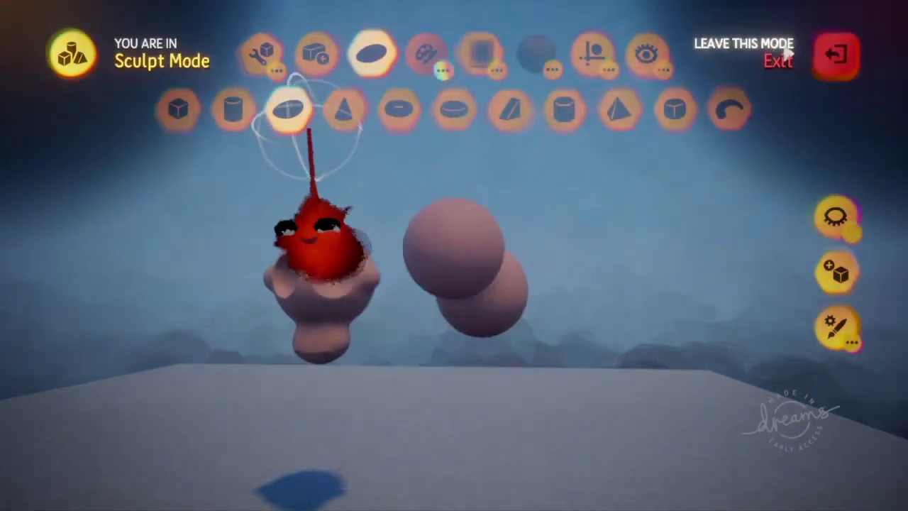
Step: Paint the eyeball dark navy with a small light-blue pupil dot, then exit sculpting
click(261, 51)
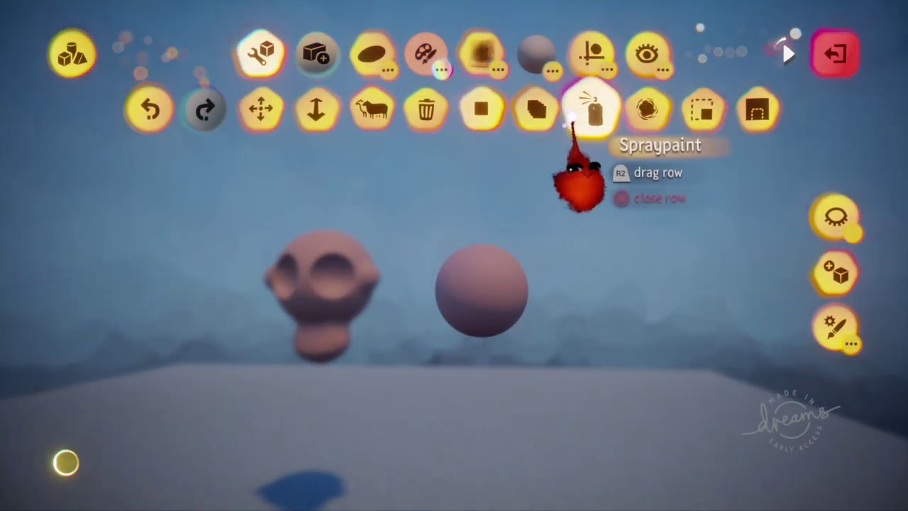
click(425, 57)
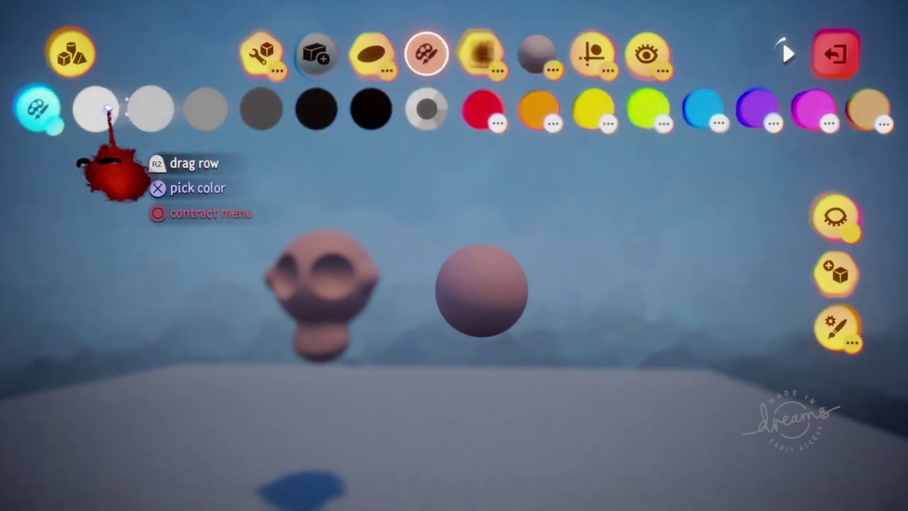
click(108, 108)
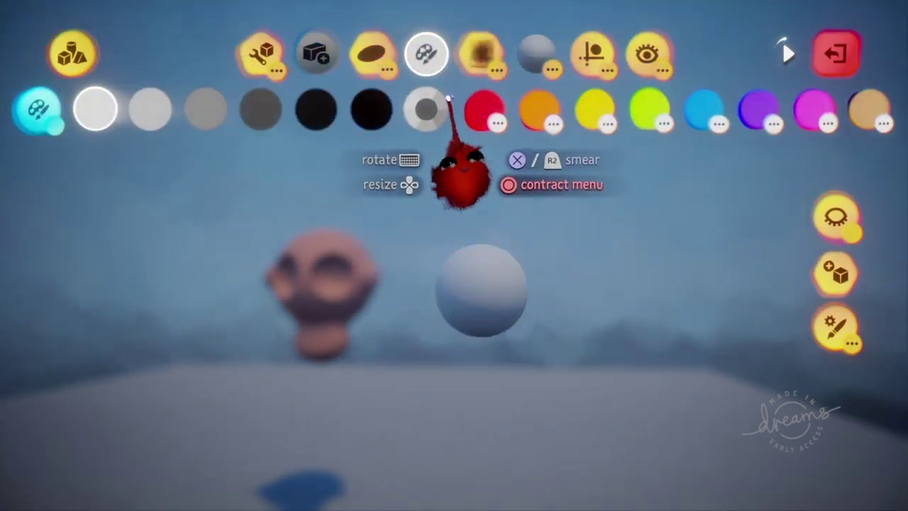
click(705, 110)
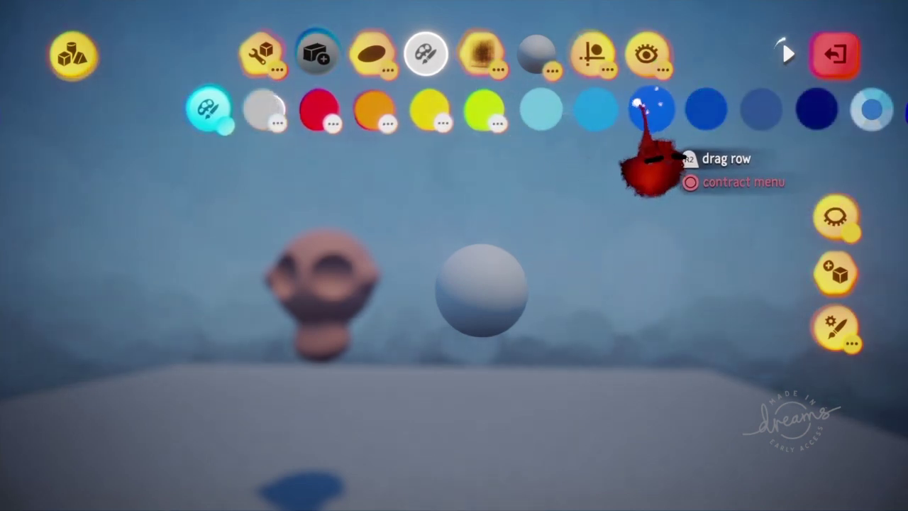
click(817, 110)
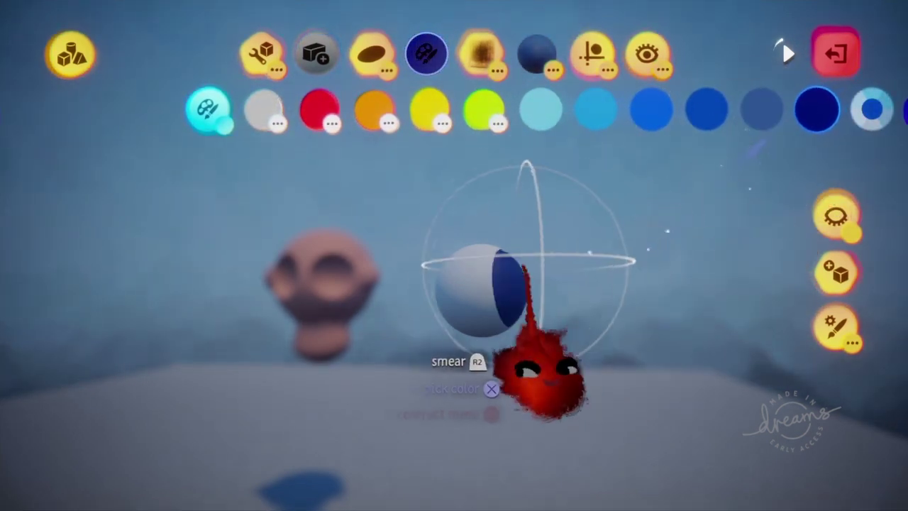
key(Down)
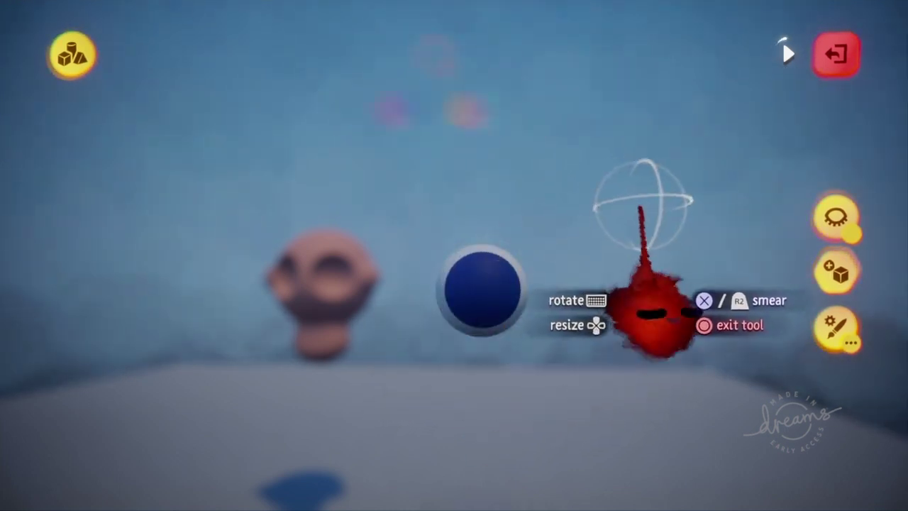
click(526, 119)
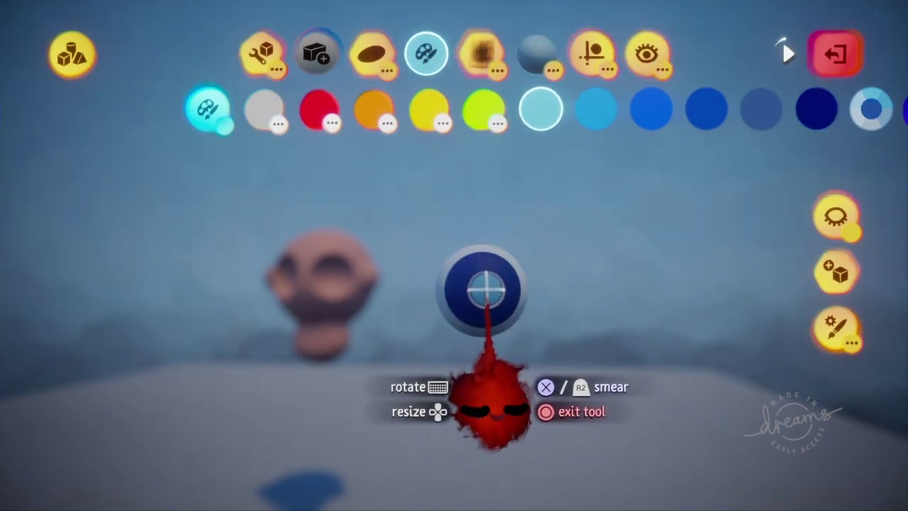
key(Escape)
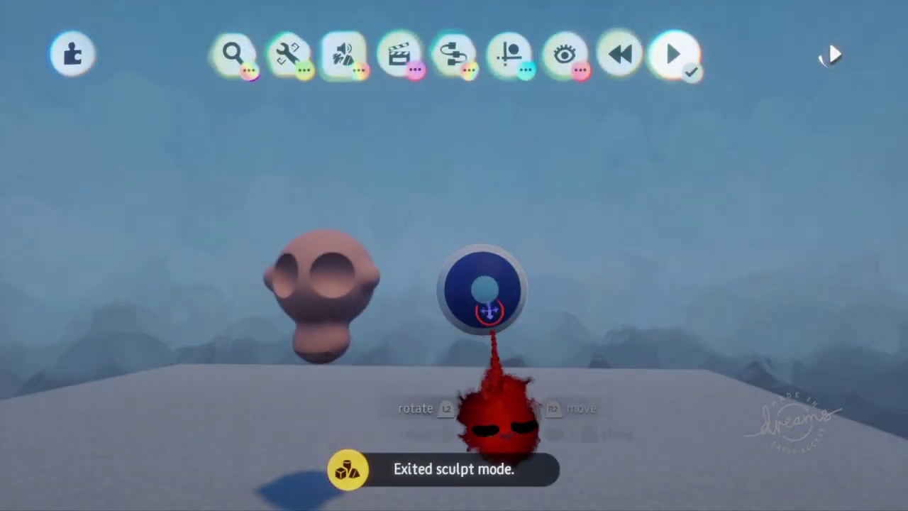
Step: Move the eyeball into the head's left socket, shrinking it to fit
drag(483, 291, 453, 286)
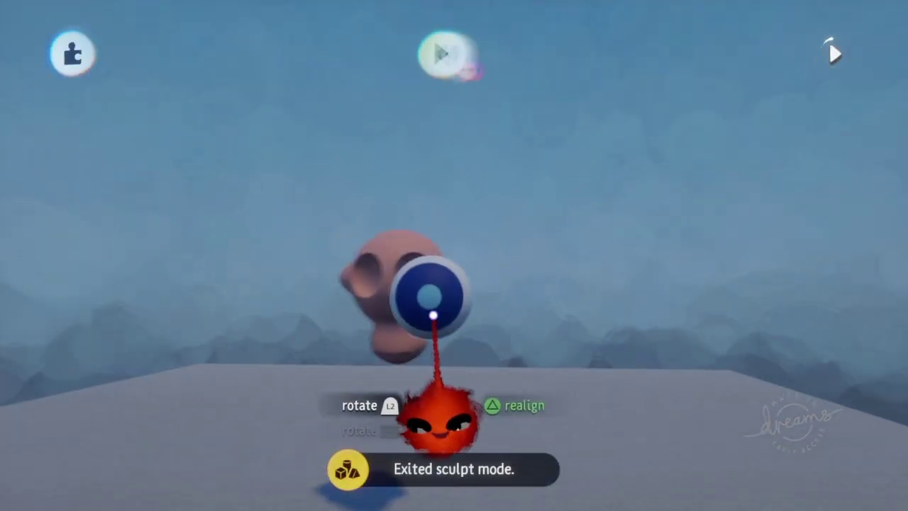
drag(474, 352, 499, 401)
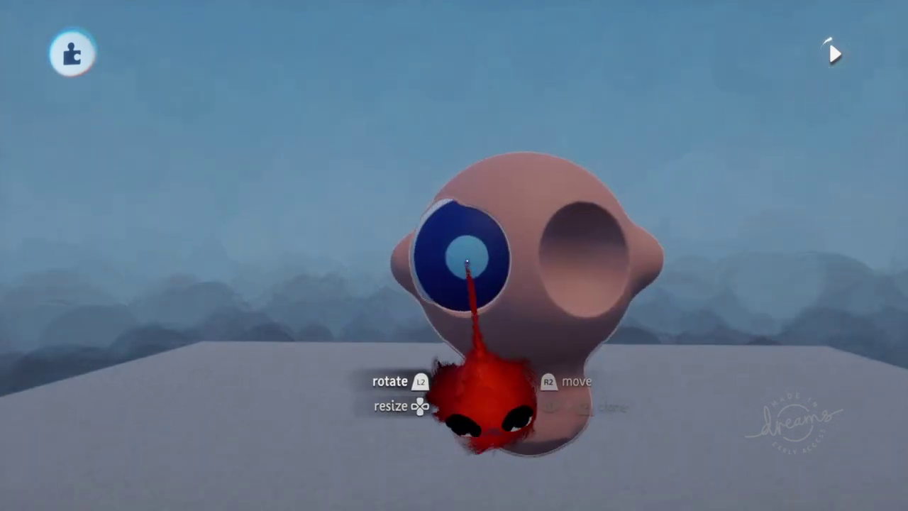
drag(493, 400, 472, 409)
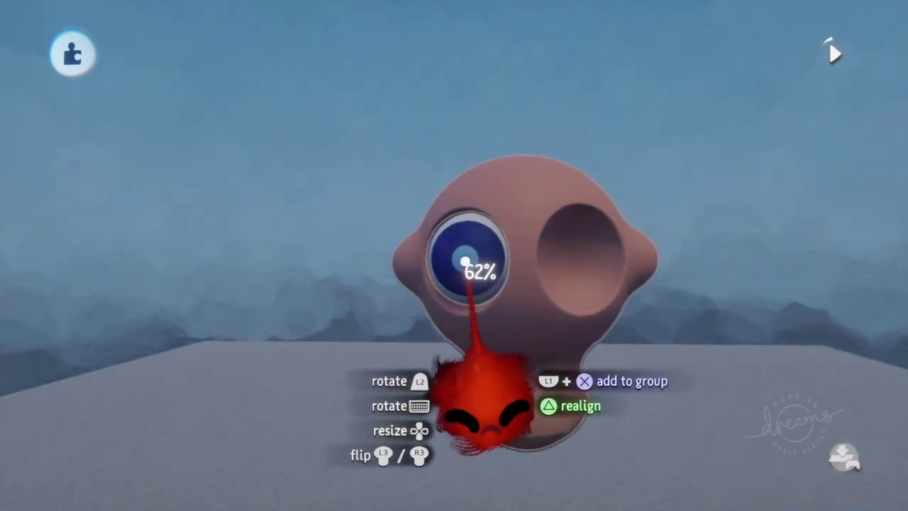
drag(483, 405, 473, 415)
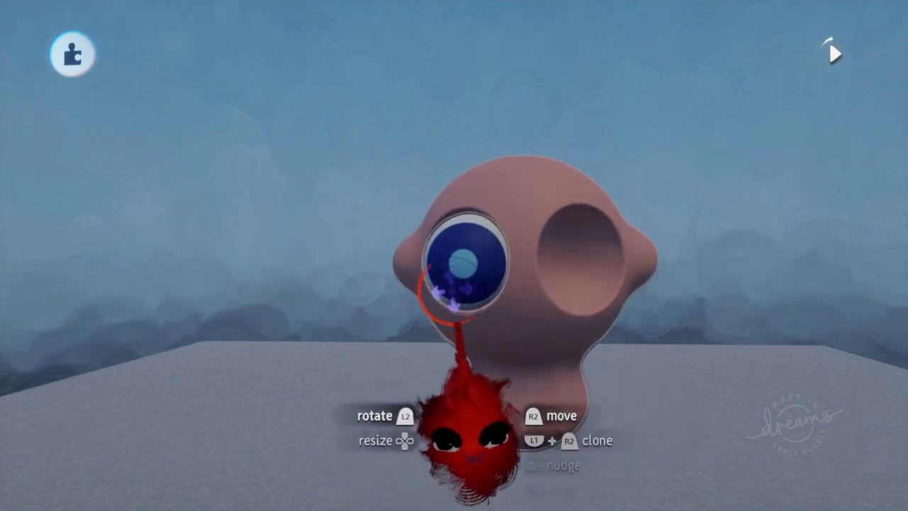
Step: Clone the eyeball and settle the copy in the right socket
drag(460, 264, 580, 264)
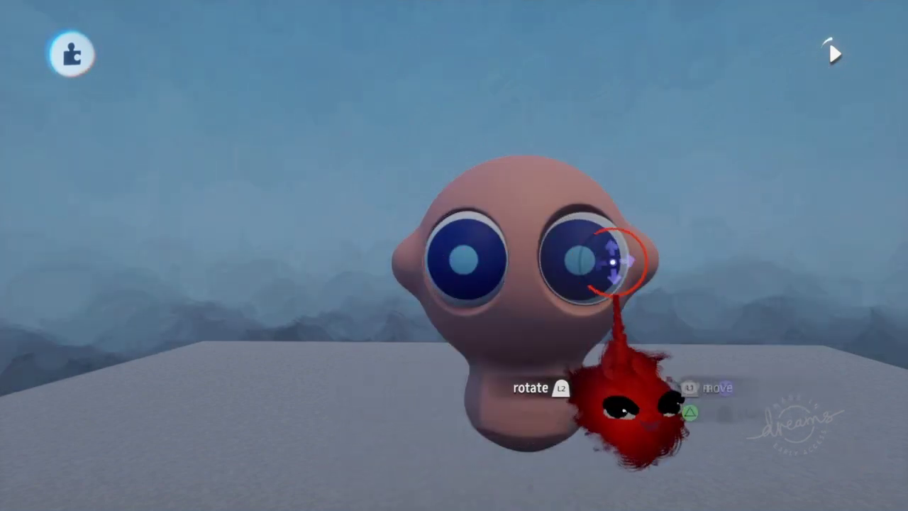
mouse_move(578, 260)
mouse_down()
mouse_move(595, 260)
mouse_move(591, 266)
mouse_up()
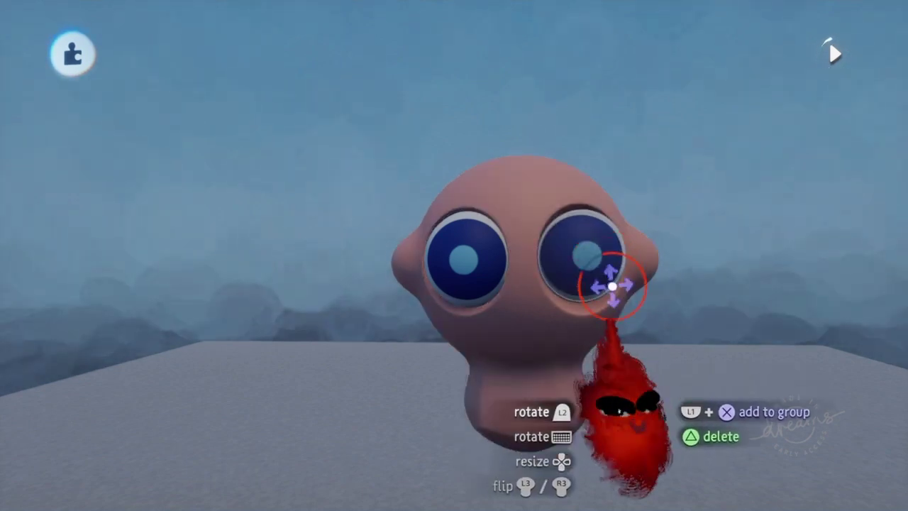
drag(591, 265, 526, 317)
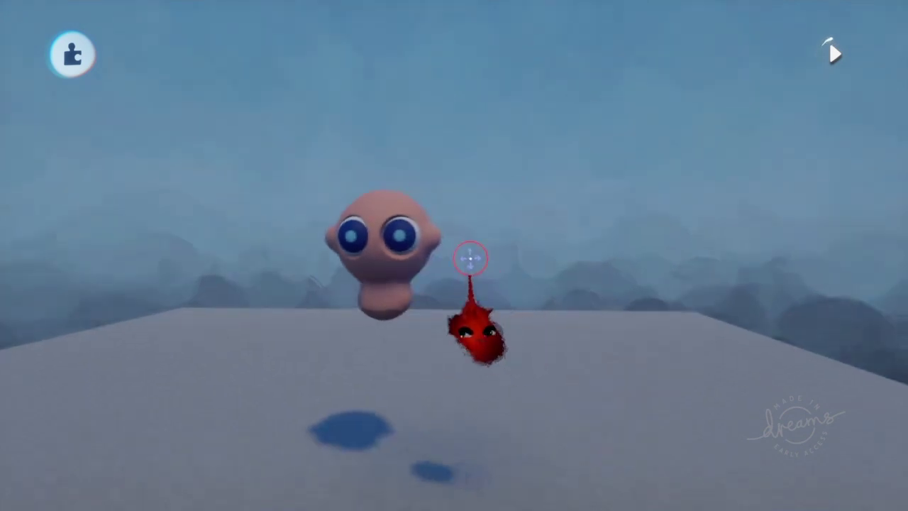
key(Tab)
Step: Place a new Timeline from the animation gadgets into the scene
click(398, 55)
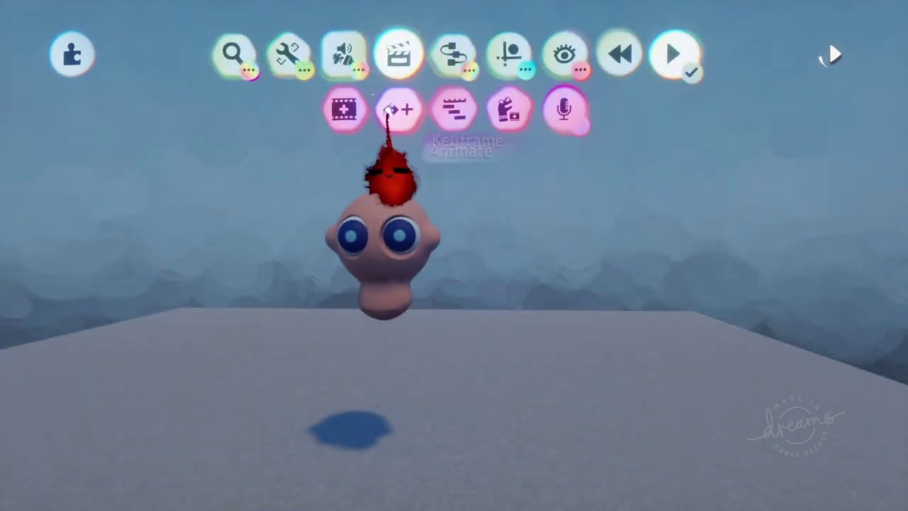
click(457, 110)
click(520, 248)
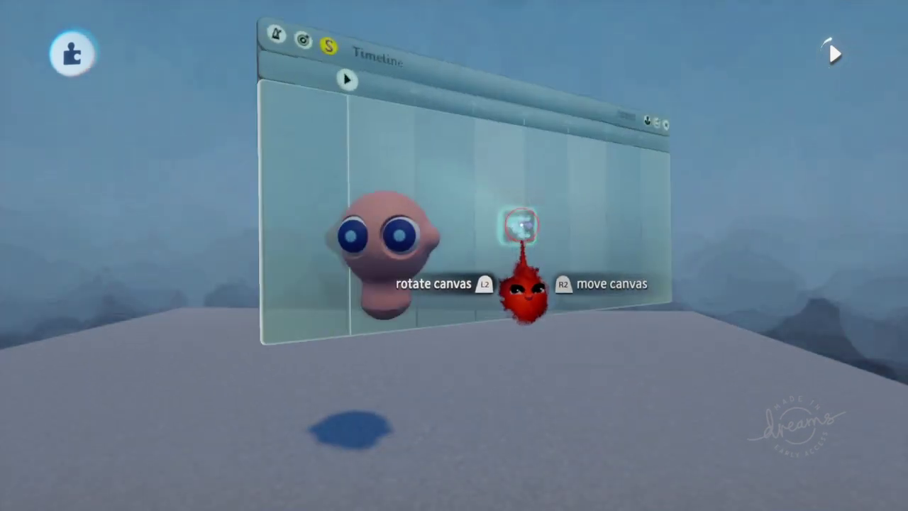
Step: Add a recorder to the timeline and record the head being moved
key(Tab)
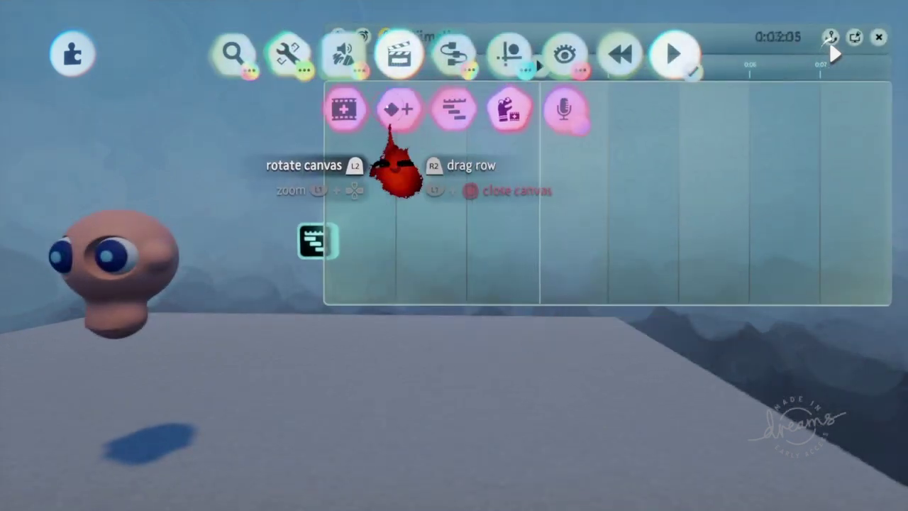
click(453, 108)
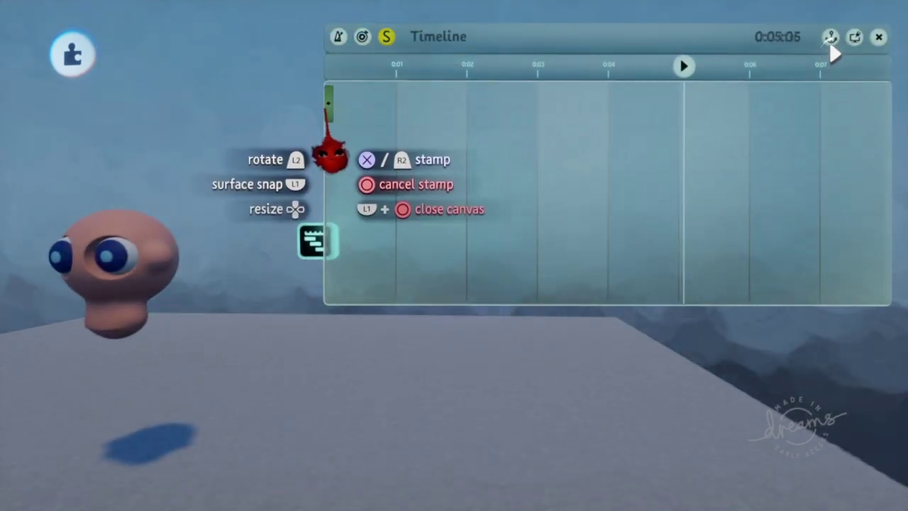
click(338, 120)
drag(358, 281, 444, 276)
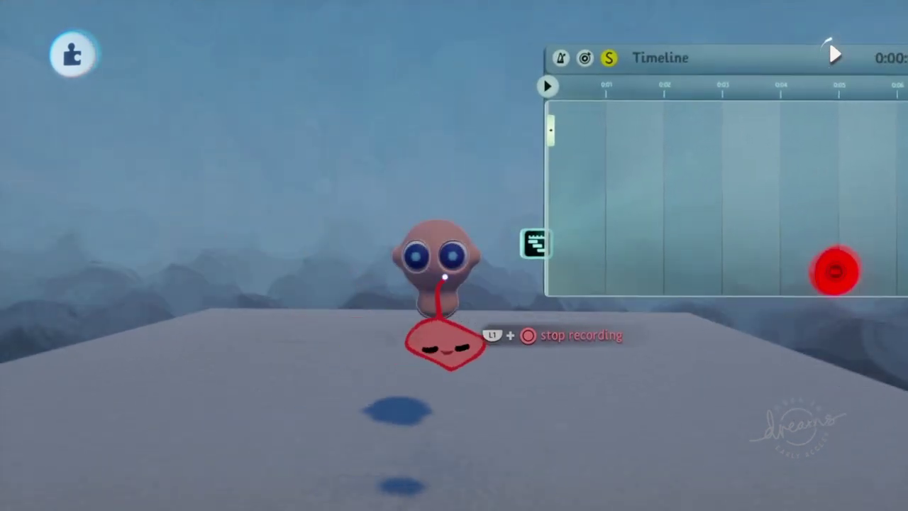
scroll(417, 256, up, 5)
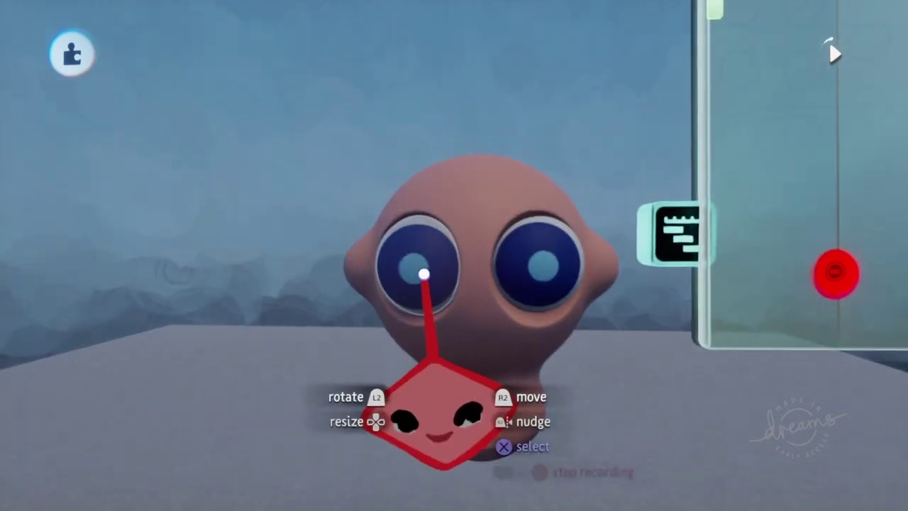
drag(397, 393, 426, 376)
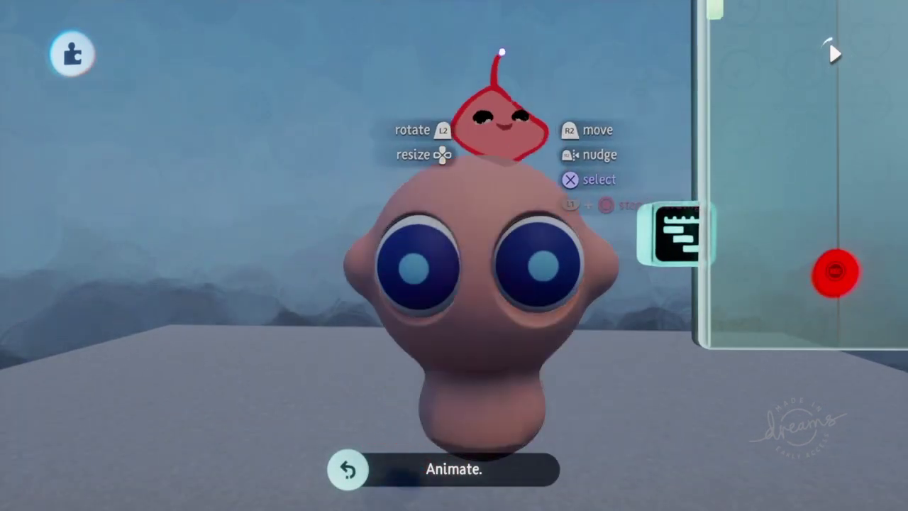
Step: Select both eyeballs and grab them together
click(488, 263)
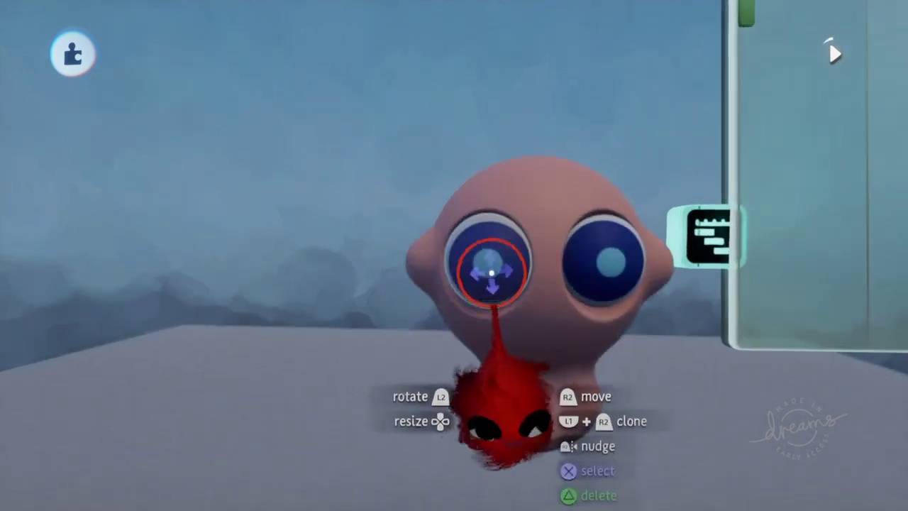
click(588, 261)
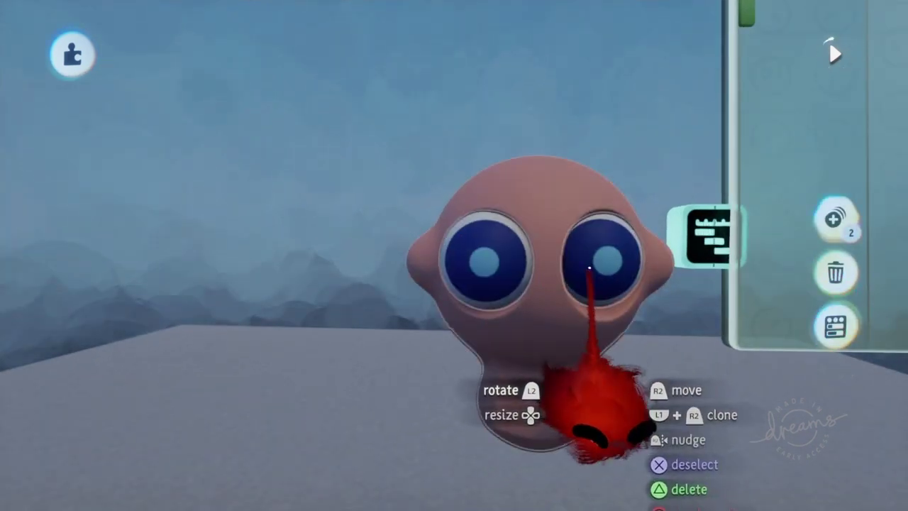
drag(589, 268, 592, 268)
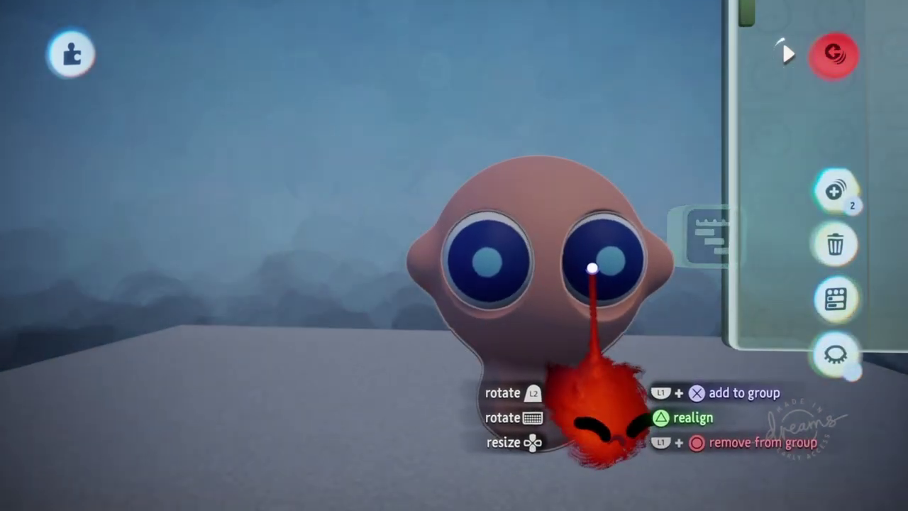
mouse_move(592, 268)
mouse_down()
mouse_move(613, 107)
mouse_move(565, 154)
mouse_up()
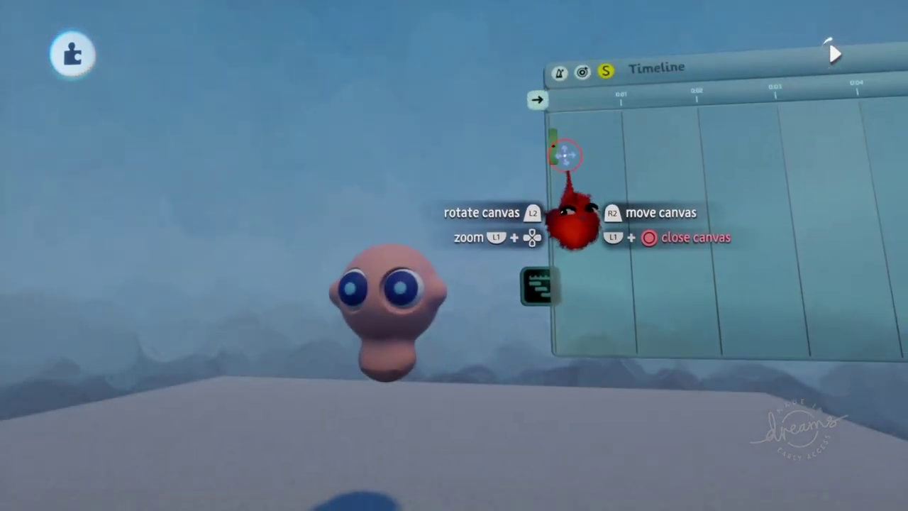
Step: Stop the recording and undo the last recorded take
scroll(390, 307, up, 5)
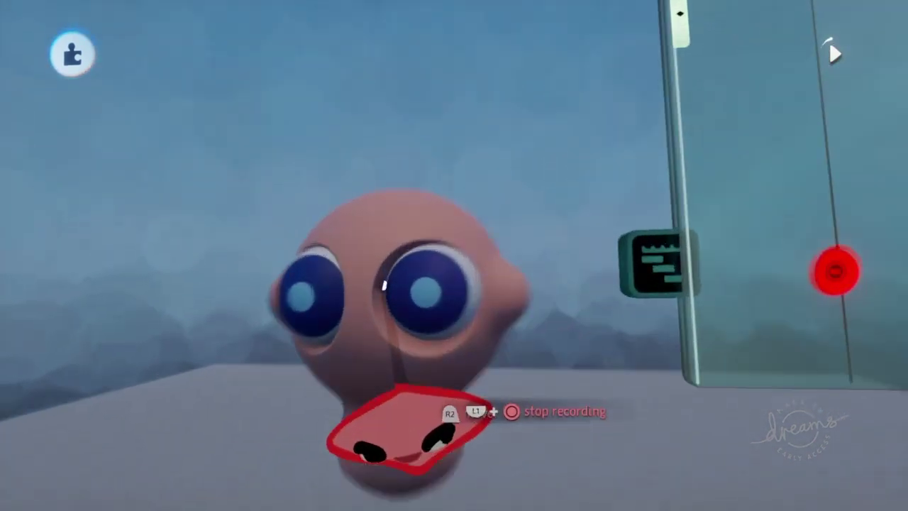
key(Escape)
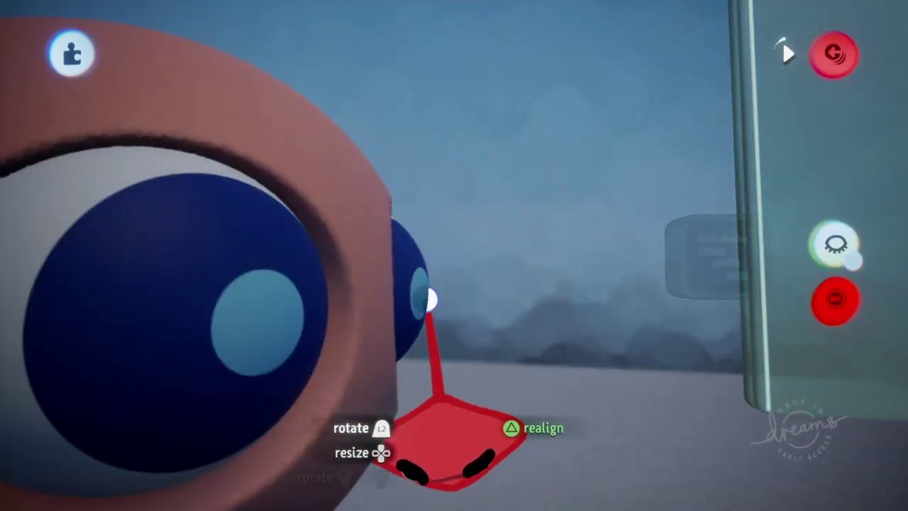
key(ctrl+z)
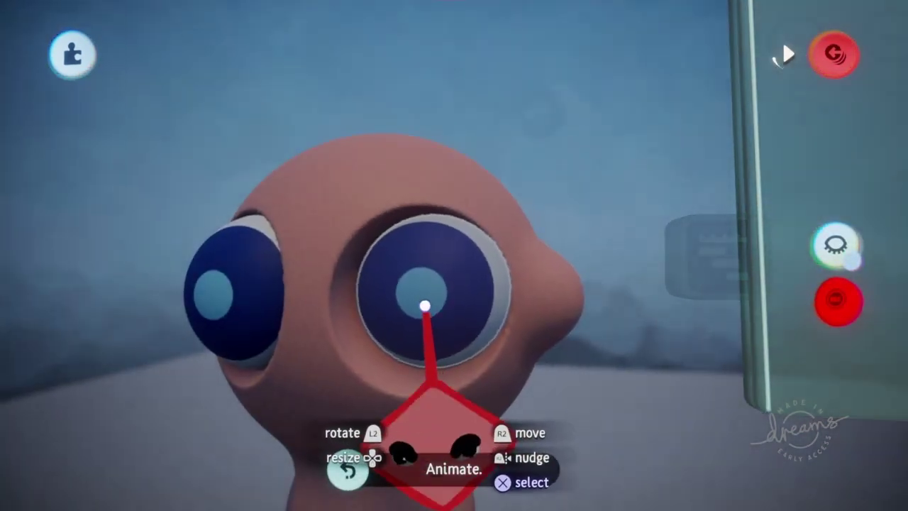
Step: Pull each eye out and swivel it sideways back into its socket
drag(426, 303, 426, 303)
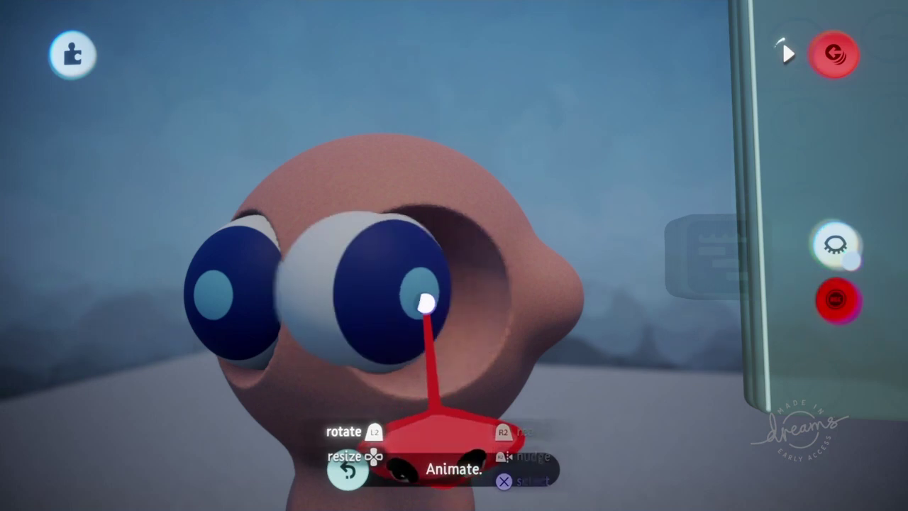
drag(422, 339, 432, 317)
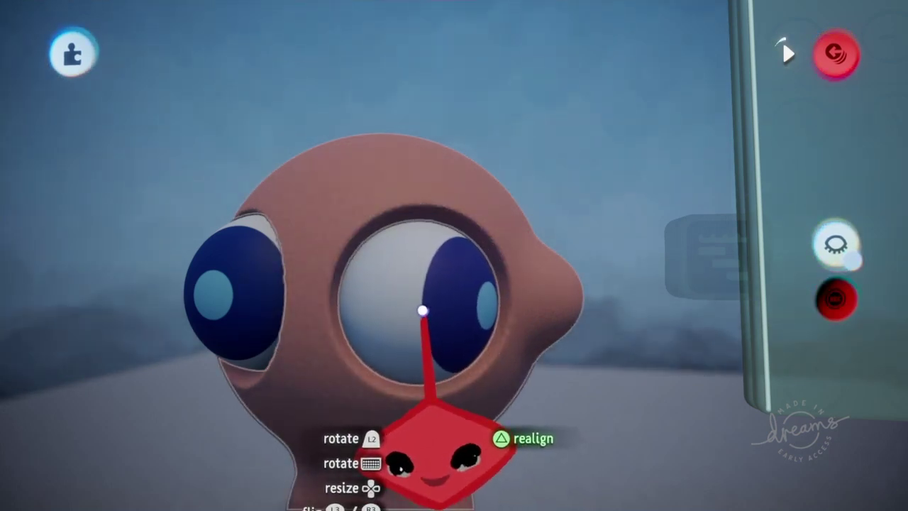
drag(422, 310, 399, 344)
middle_drag(400, 345, 311, 316)
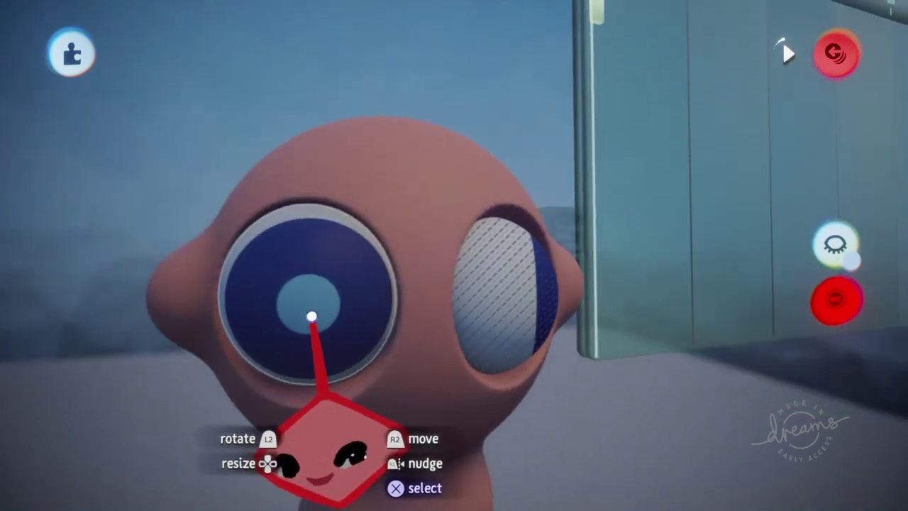
mouse_move(305, 319)
mouse_down()
mouse_move(244, 336)
mouse_move(306, 347)
mouse_move(292, 328)
mouse_move(308, 324)
mouse_move(367, 444)
mouse_move(263, 359)
mouse_move(375, 471)
mouse_up()
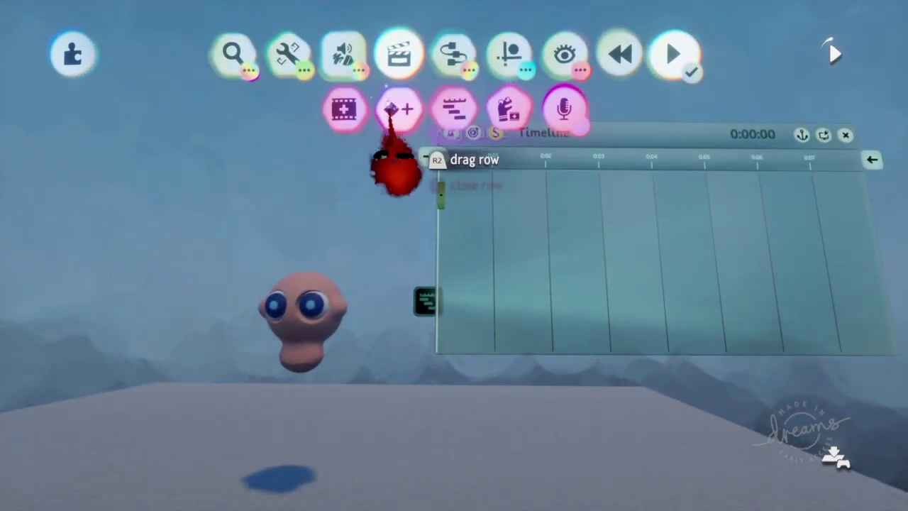
Step: Add a keyframe at 0:01 and clone the starting keyframe to 0:02
click(398, 108)
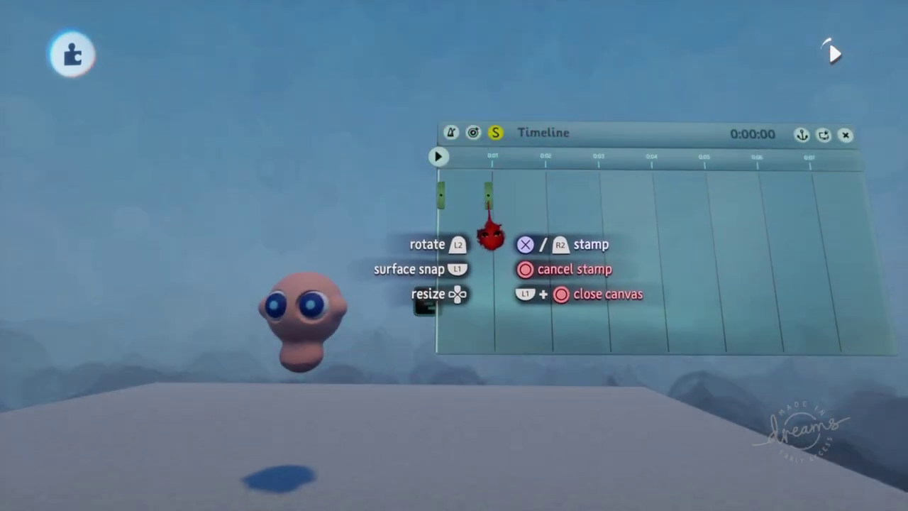
click(495, 237)
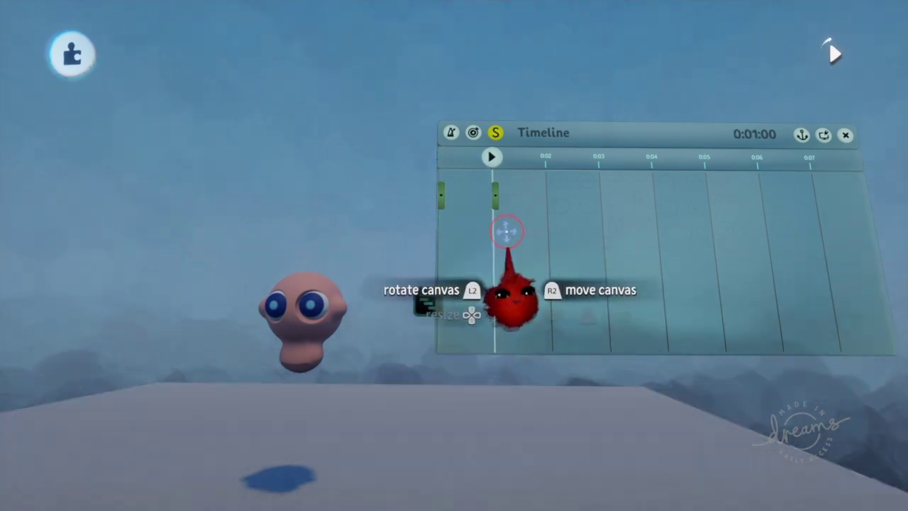
scroll(500, 206, up, 5)
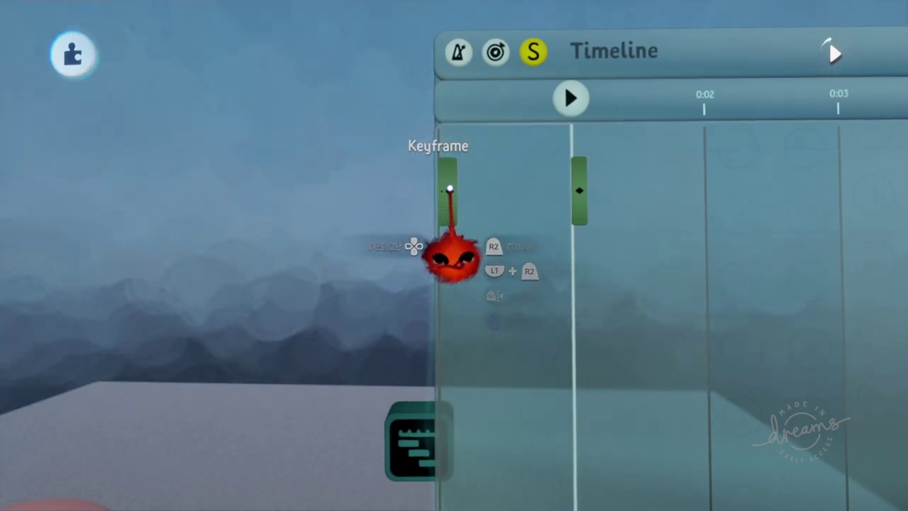
drag(449, 189, 488, 218)
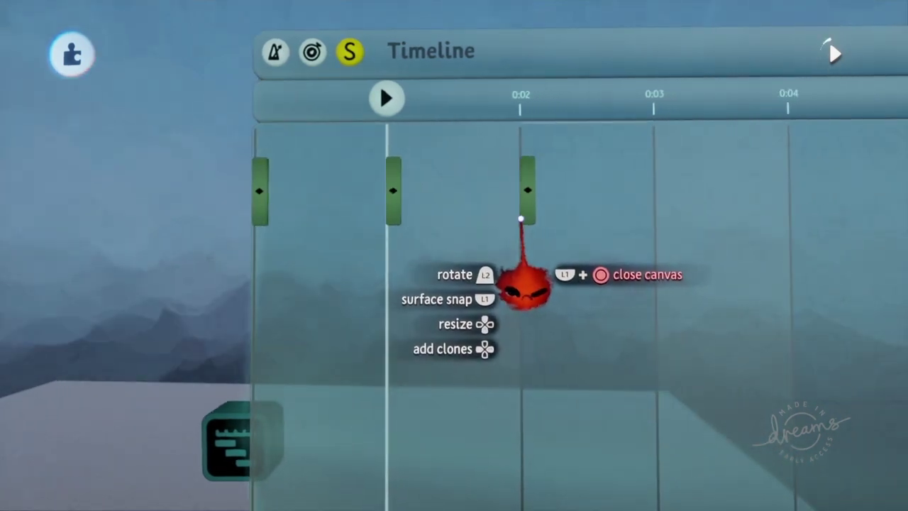
scroll(523, 213, up, 3)
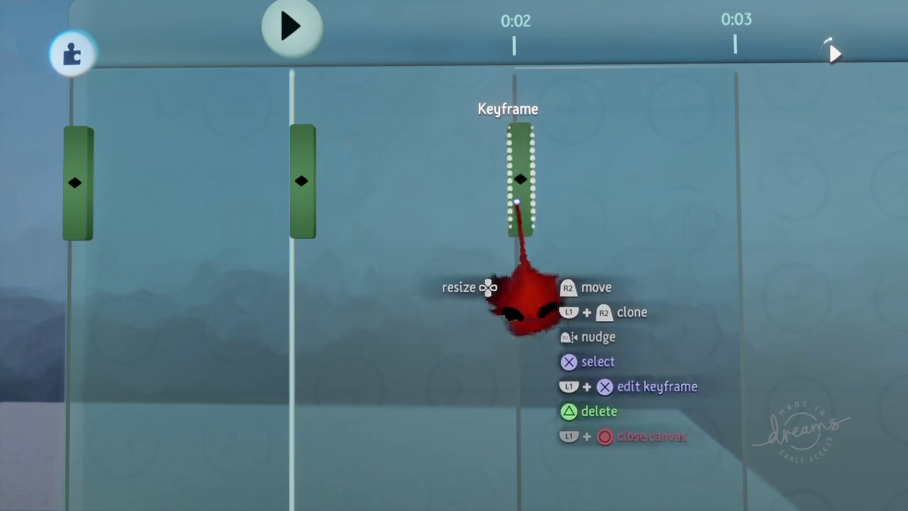
scroll(524, 204, down, 5)
Step: Trim the Timeline so it ends at 0:02, the last keyframe
scroll(560, 357, down, 3)
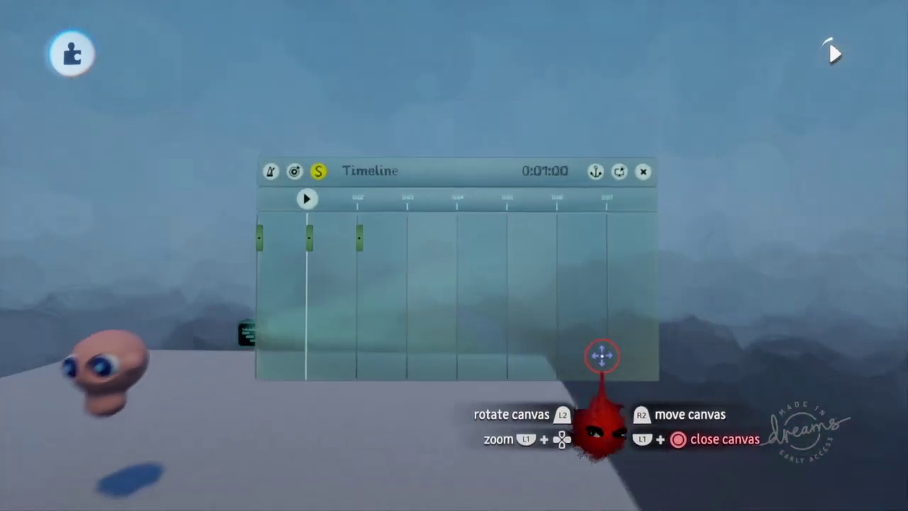
drag(610, 287, 181, 330)
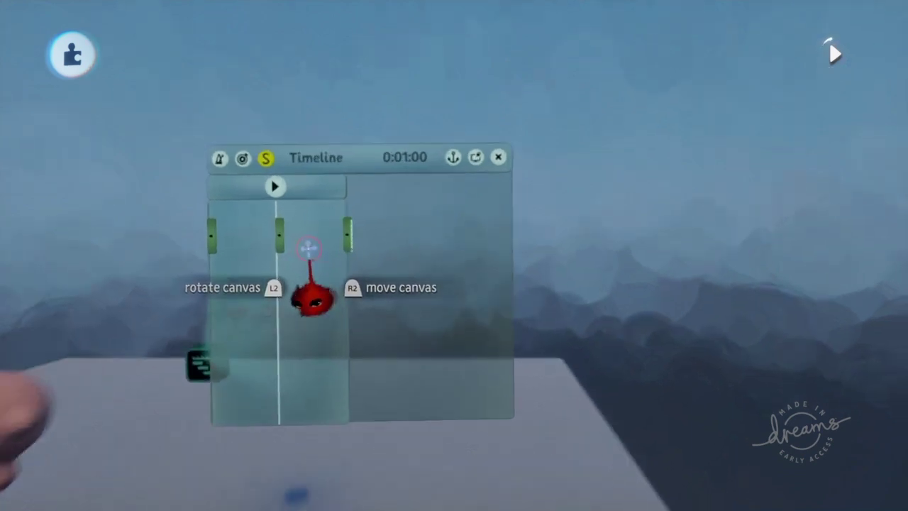
scroll(312, 244, up, 3)
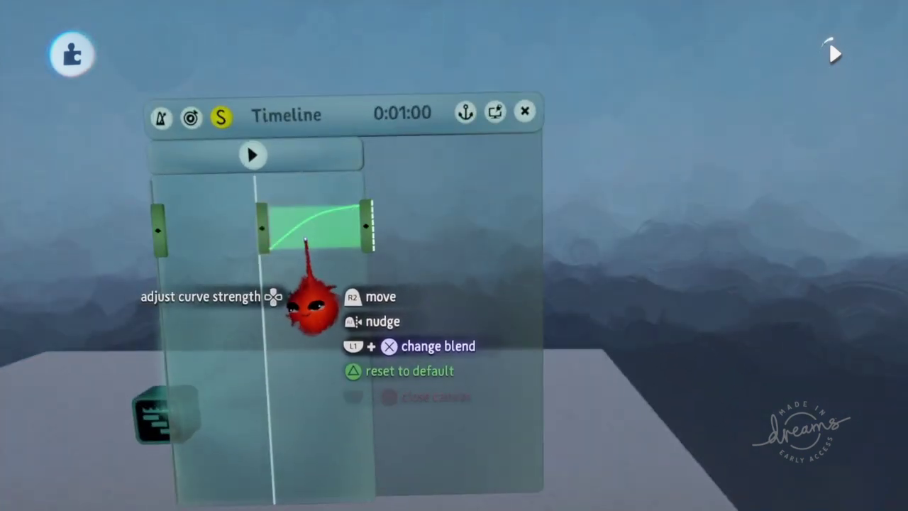
Step: Make the first transition's blend curve rise steeply early, then close the Timeline
drag(293, 255, 259, 240)
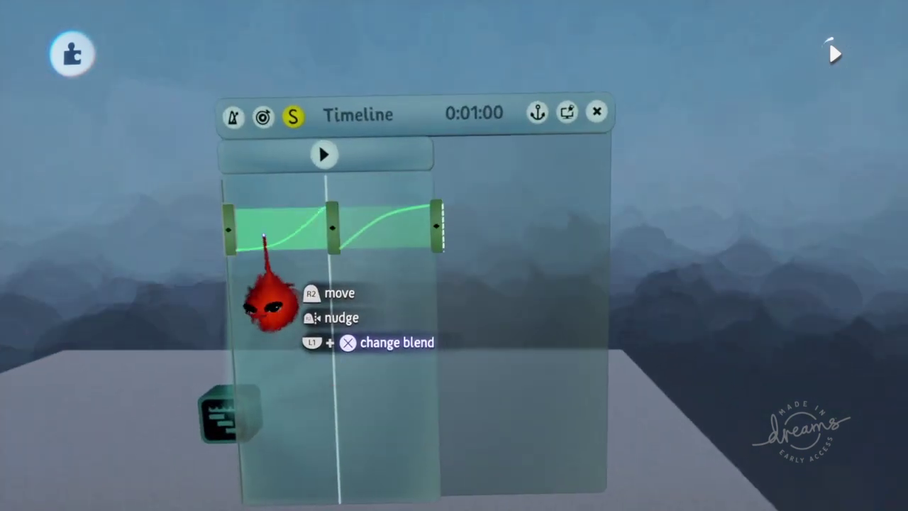
key(Right)
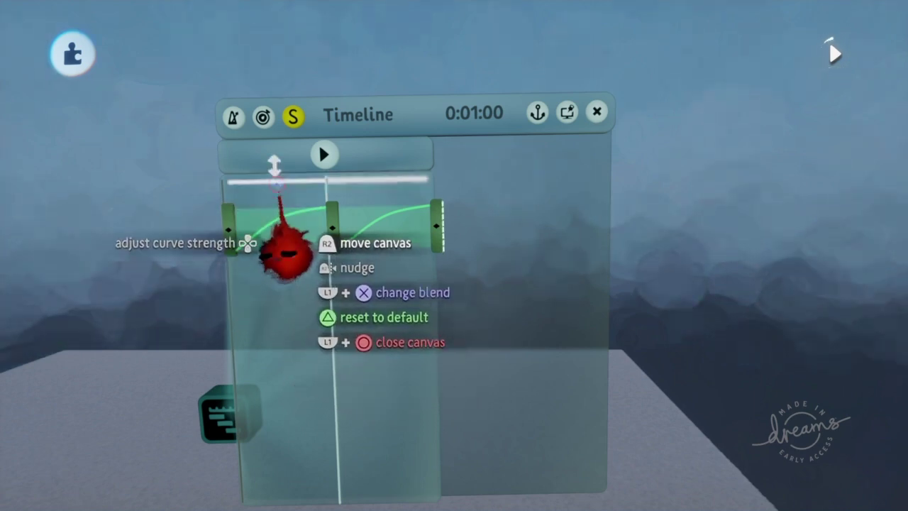
scroll(426, 426, down, 5)
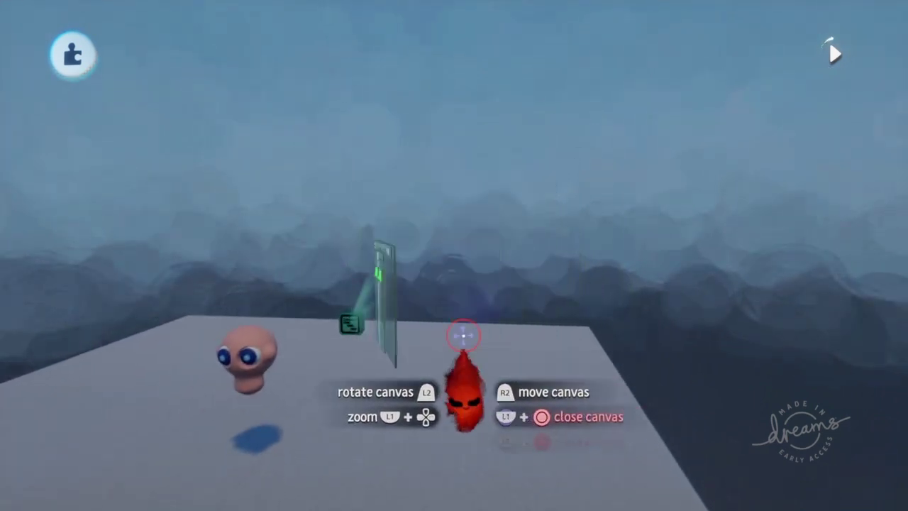
key(Escape)
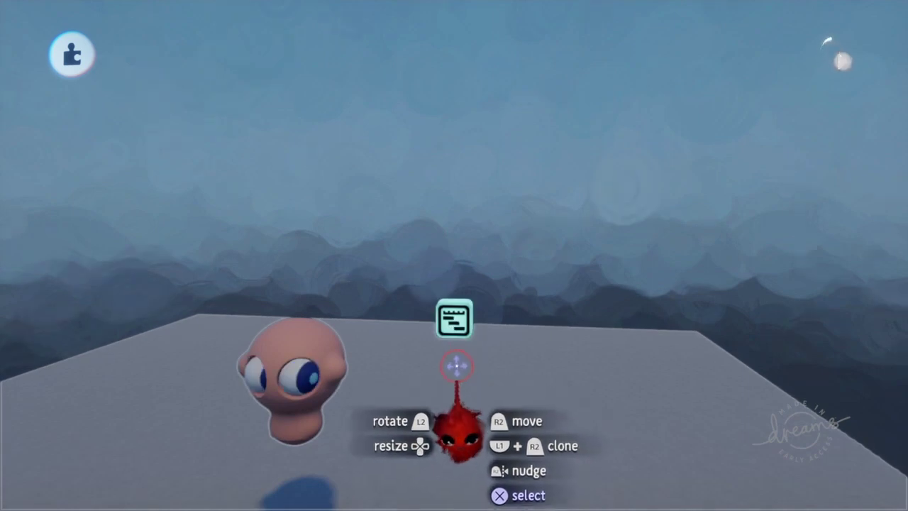
Step: Set the Timeline playback to Loop and slow its speed to about 59%
click(454, 320)
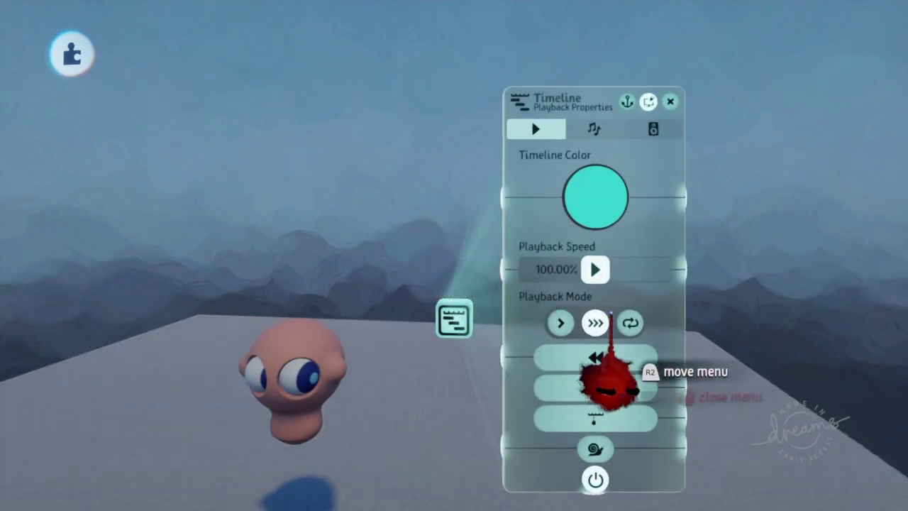
key(Escape)
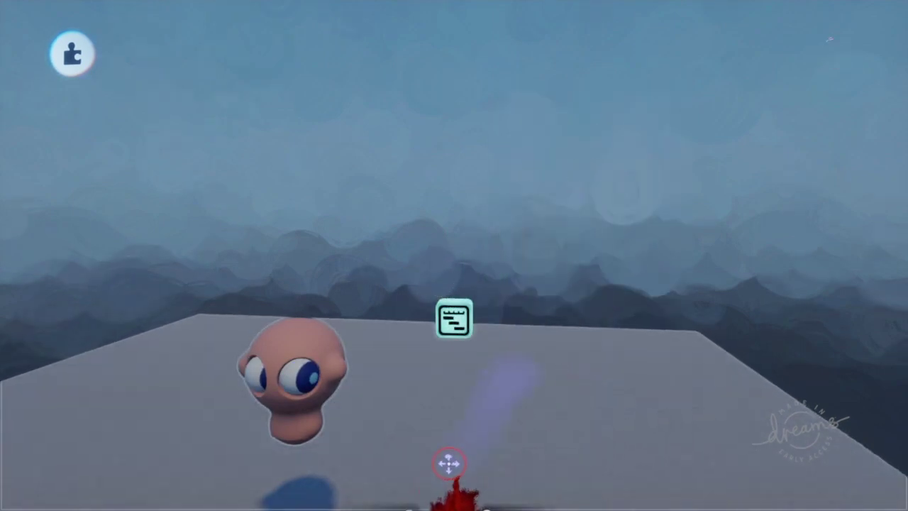
drag(293, 408, 342, 406)
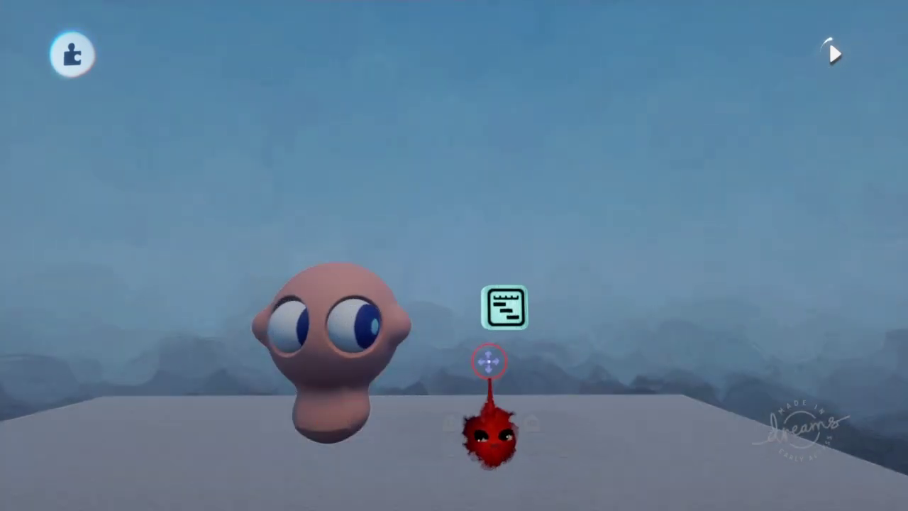
right_click(509, 389)
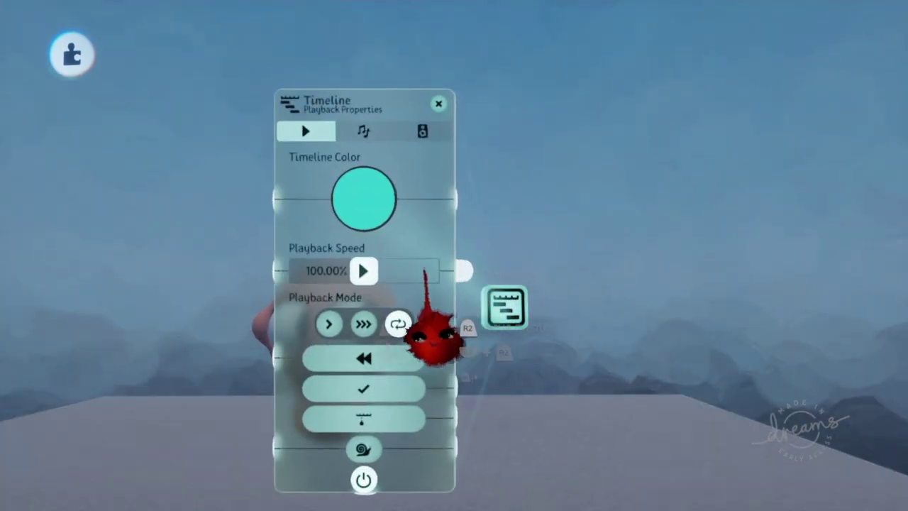
drag(365, 266, 337, 270)
key(Escape)
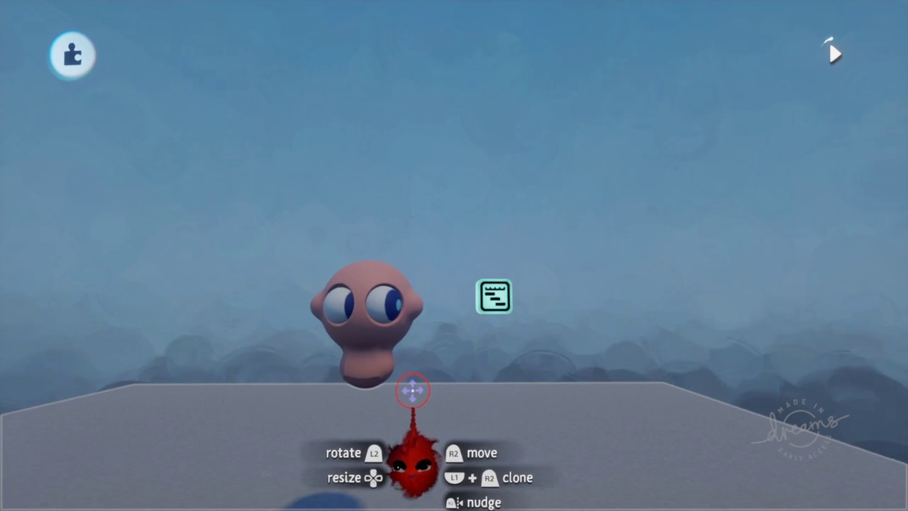
mouse_move(374, 332)
mouse_down()
mouse_move(382, 349)
mouse_move(360, 370)
mouse_move(364, 334)
mouse_move(346, 316)
mouse_up()
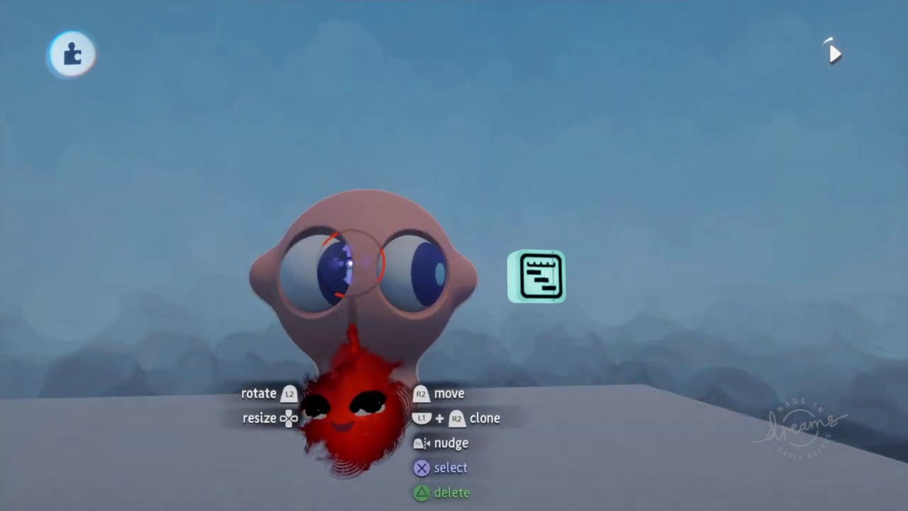
mouse_move(350, 264)
mouse_down()
mouse_move(354, 254)
mouse_move(364, 272)
mouse_up()
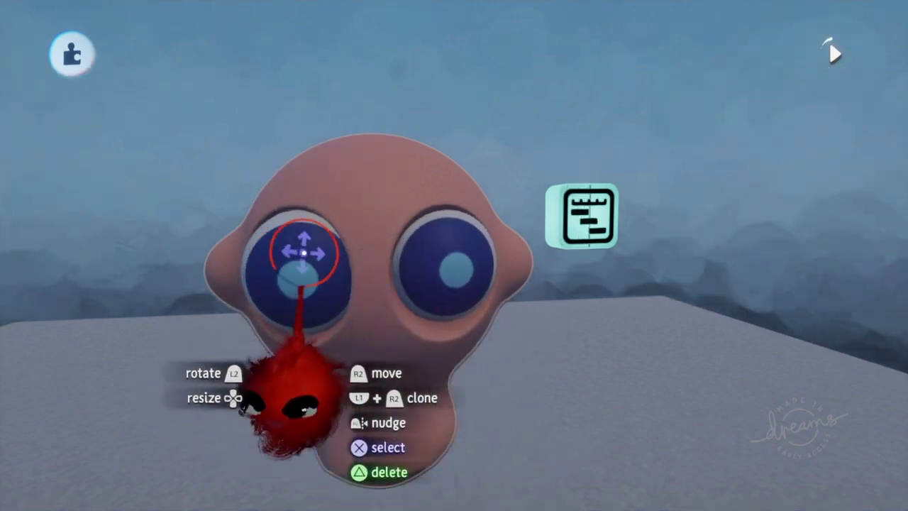
mouse_move(421, 222)
mouse_down()
mouse_move(356, 229)
mouse_move(395, 363)
mouse_up()
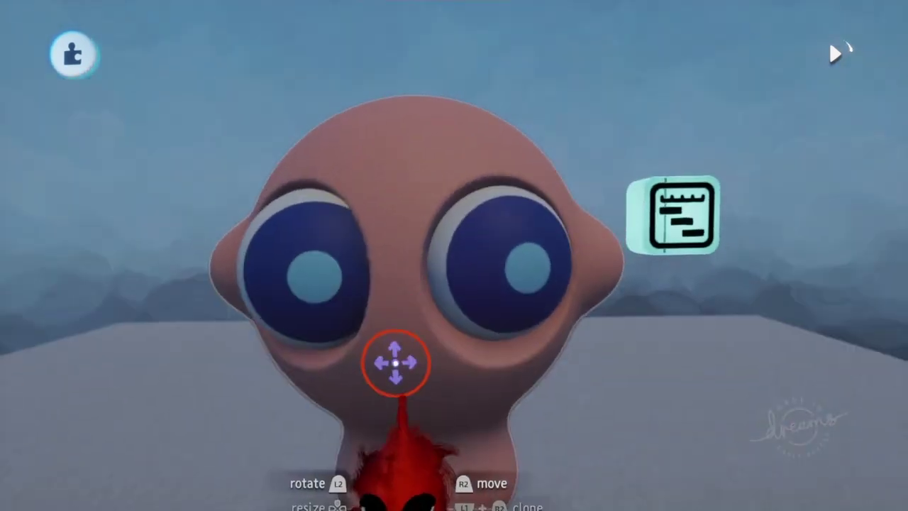
mouse_move(377, 229)
mouse_down()
mouse_move(389, 266)
mouse_move(376, 276)
mouse_move(411, 259)
mouse_move(442, 260)
mouse_move(431, 299)
mouse_up()
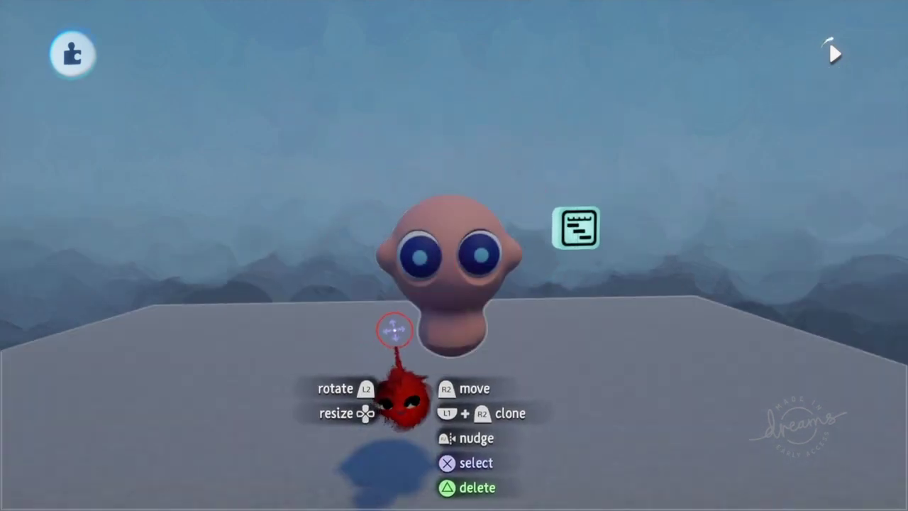